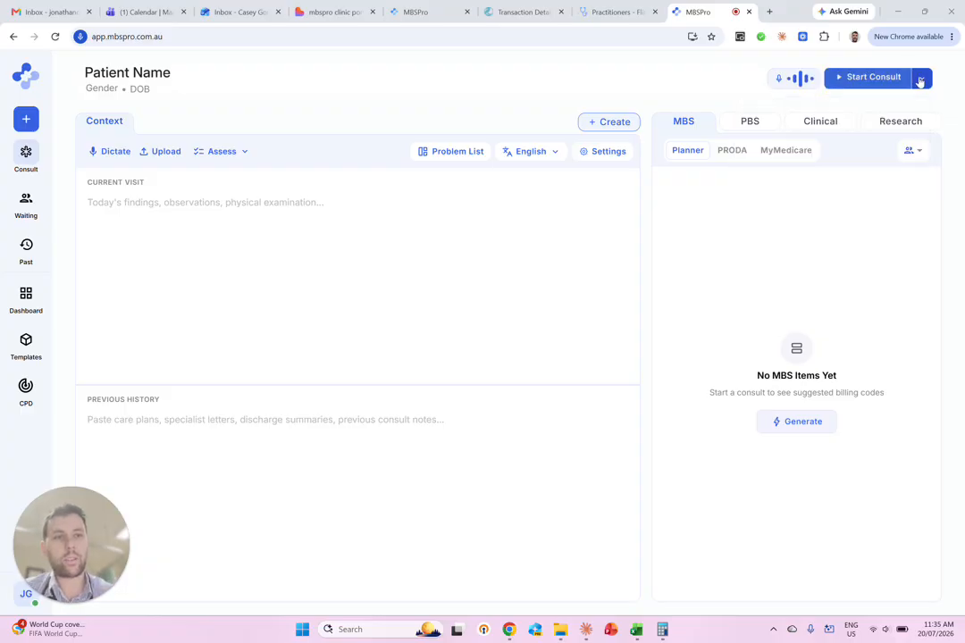
- Look over the consult modes, including Transcribe and Telehealth, and the list of available patient assessments
click(920, 80)
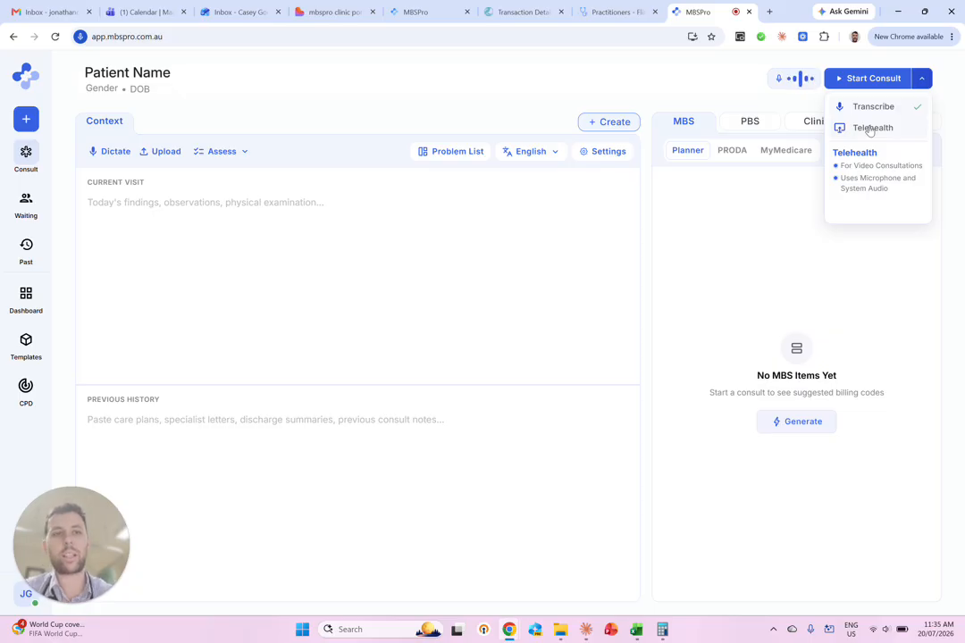
click(699, 86)
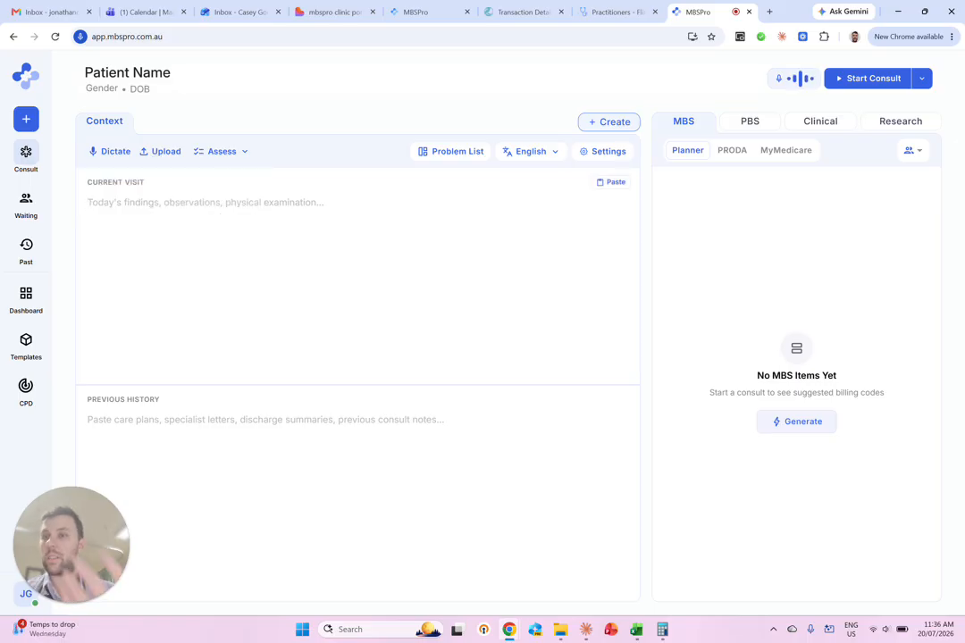
click(243, 152)
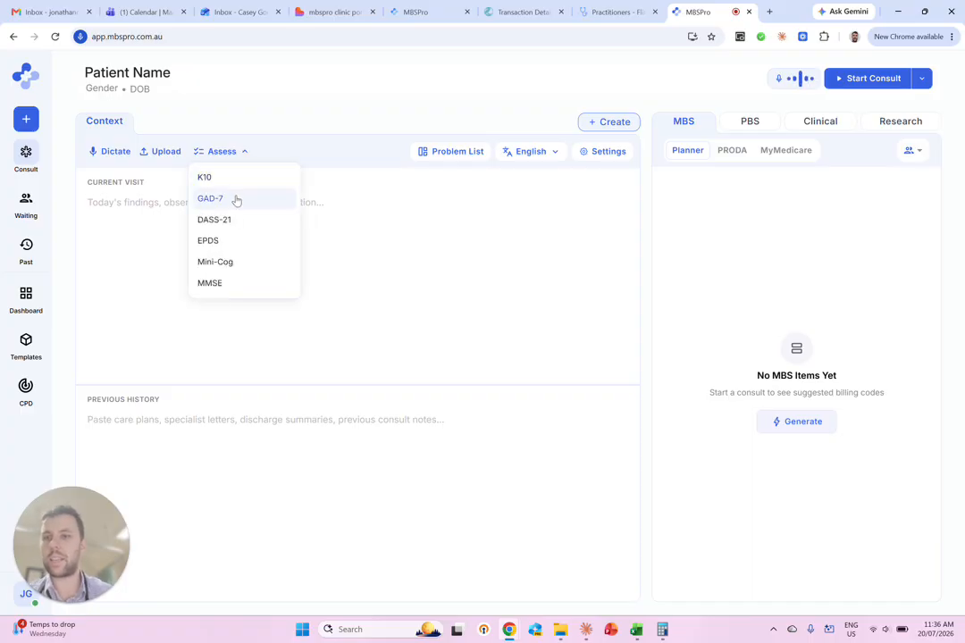
click(330, 233)
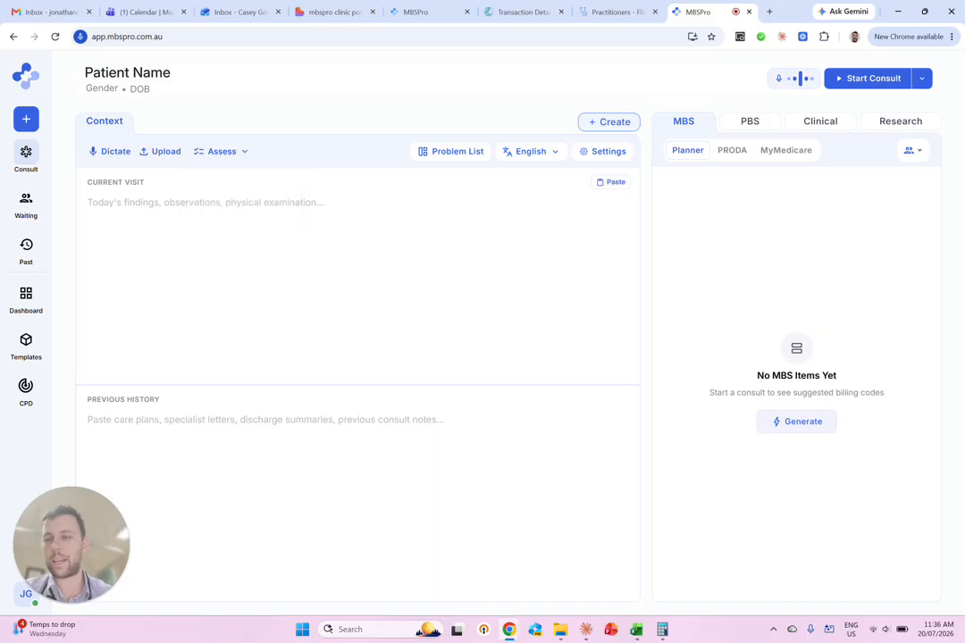
- Open the K10 assessment questionnaire, look through its questions and close it unanswered
click(231, 154)
click(204, 177)
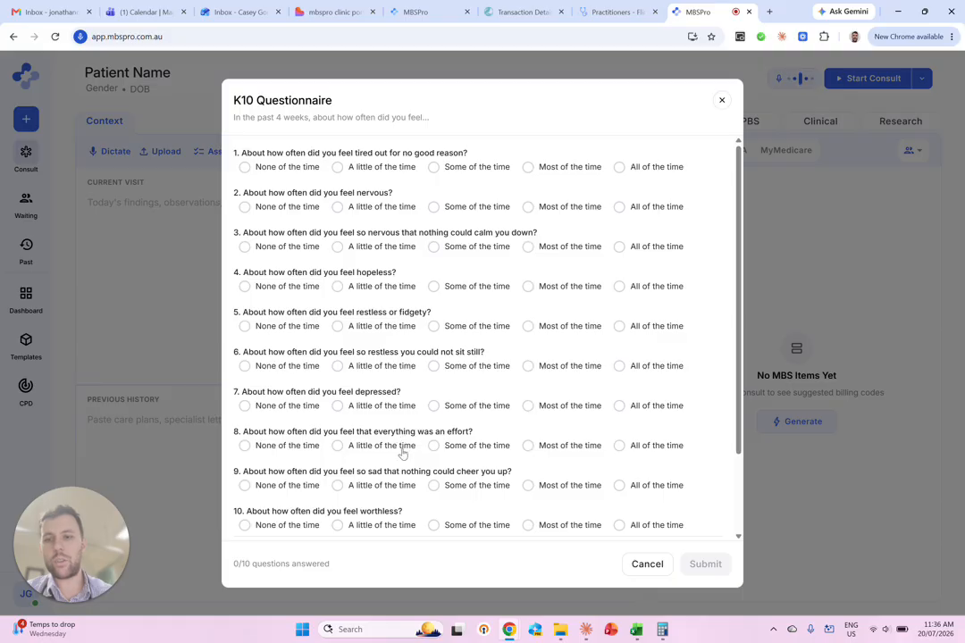
scroll(403, 453, down, 2)
click(721, 101)
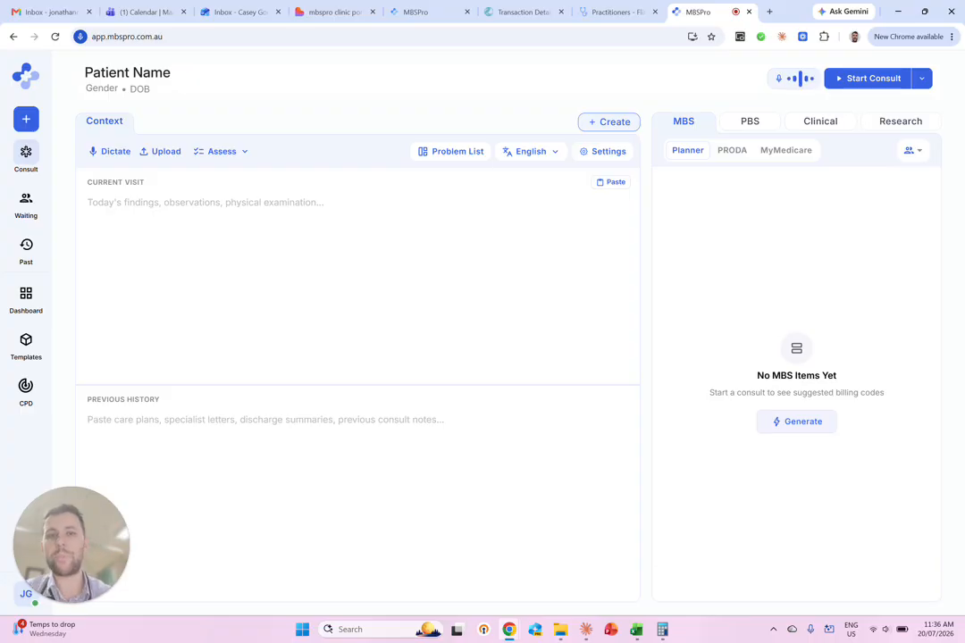
- Examine the note templates on offer with the Problem List preview, and leave without choosing another one
click(447, 153)
click(403, 125)
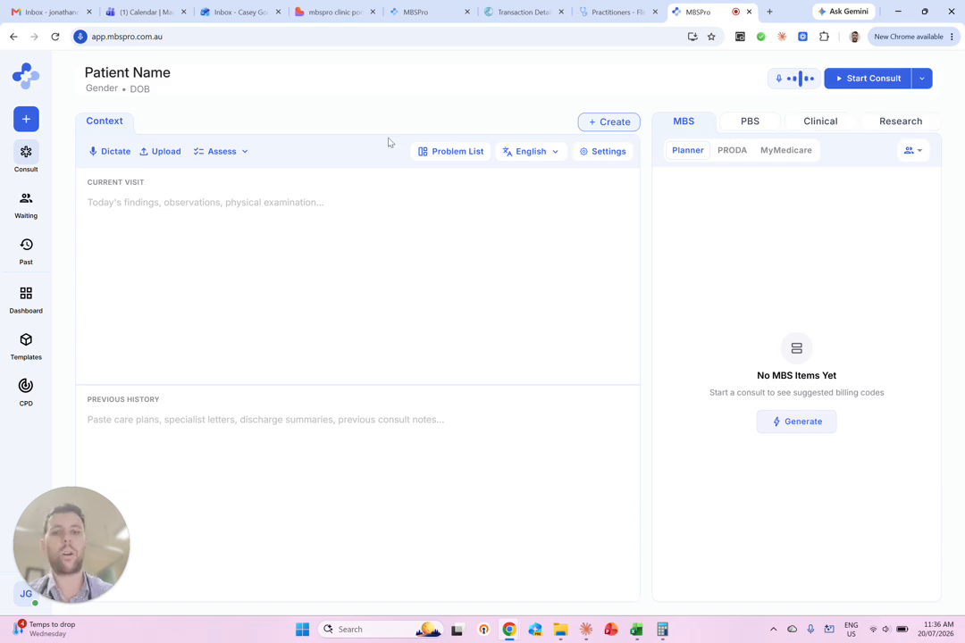
click(447, 151)
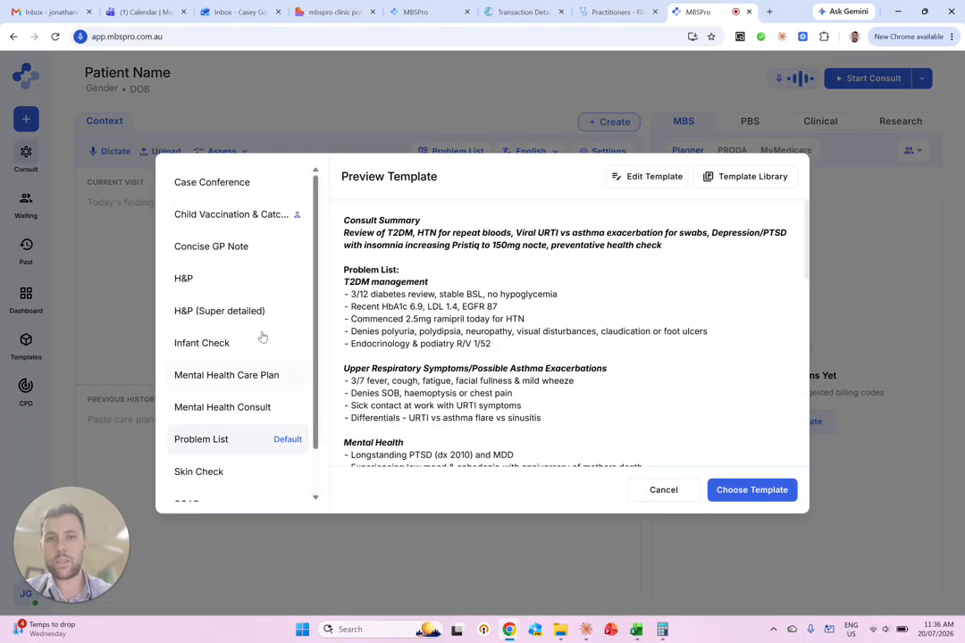
scroll(265, 355, down, 2)
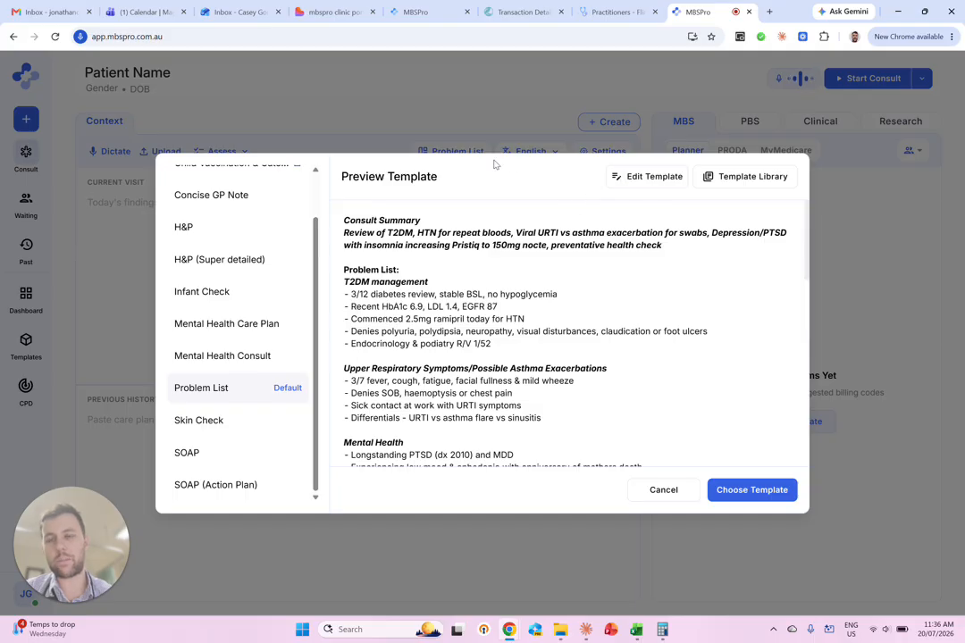
click(484, 133)
- Look through the transcription languages from English (Australia) onward and close the list without changing the language
click(528, 153)
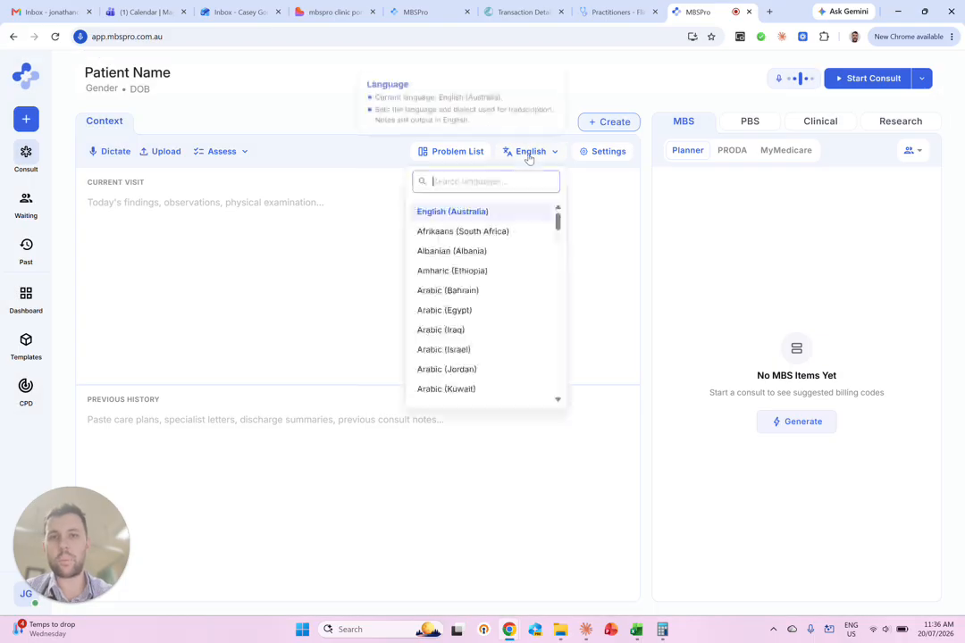
scroll(494, 311, down, 3)
scroll(494, 311, down, 20)
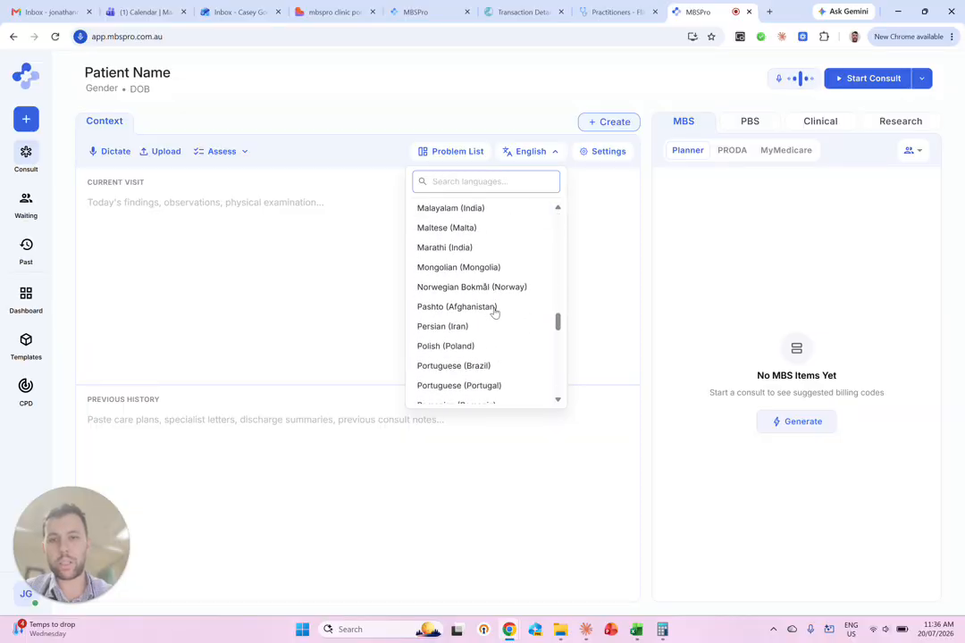
scroll(494, 312, down, 10)
click(459, 88)
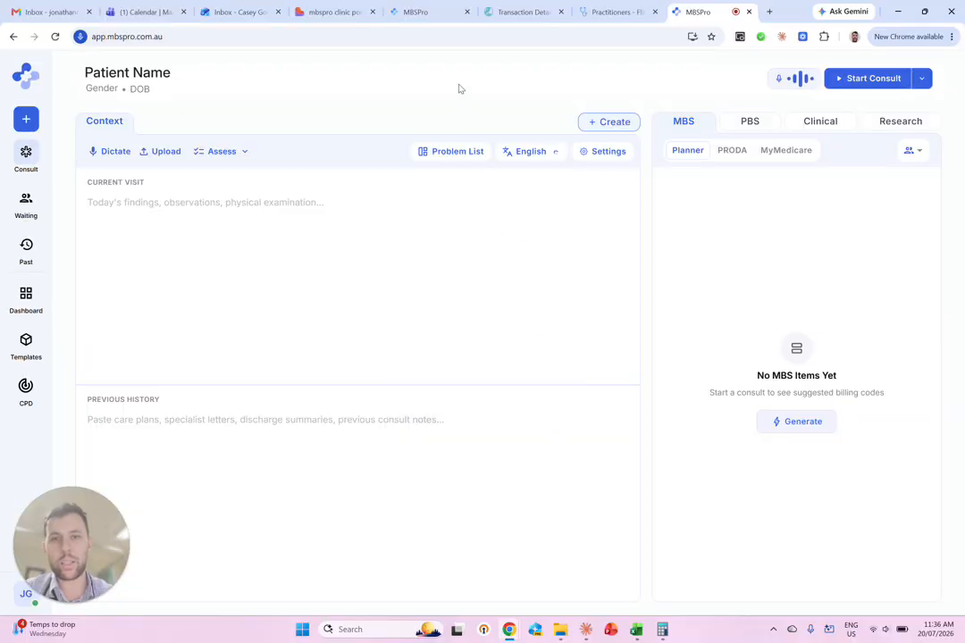
- Open the note output settings and check the available detail levels without changing the selection
click(597, 156)
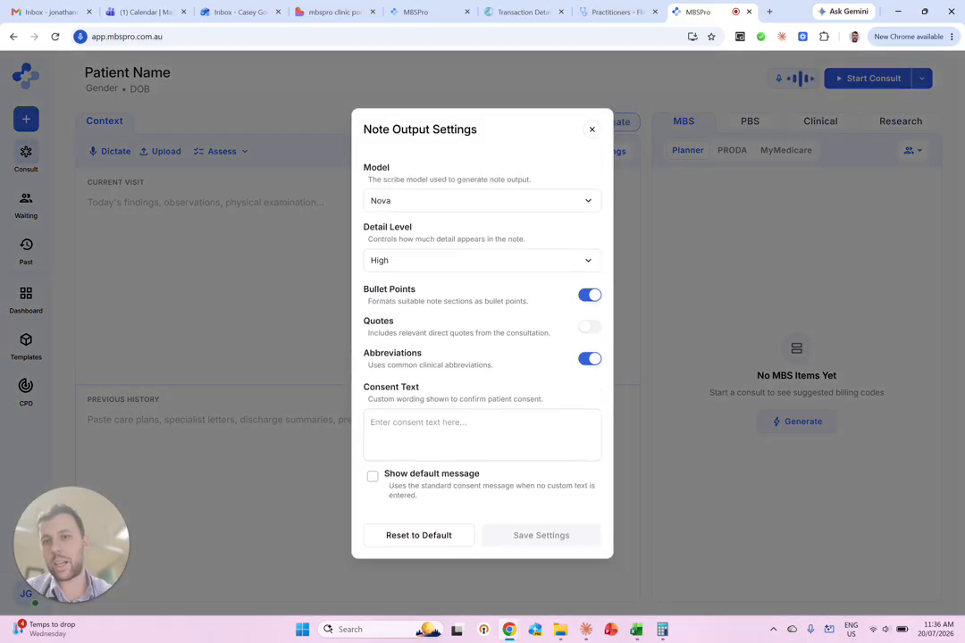
click(420, 260)
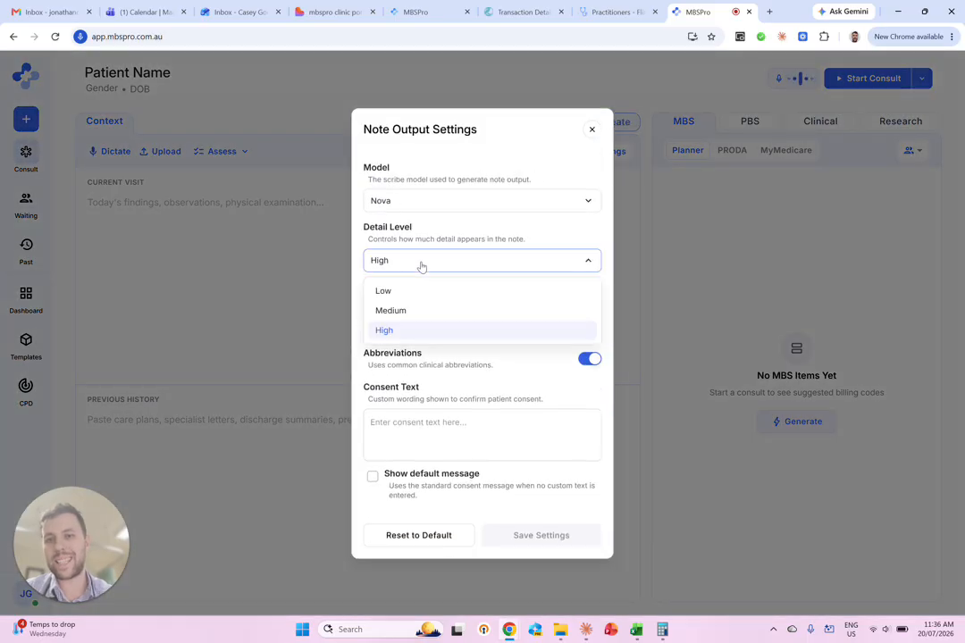
click(415, 166)
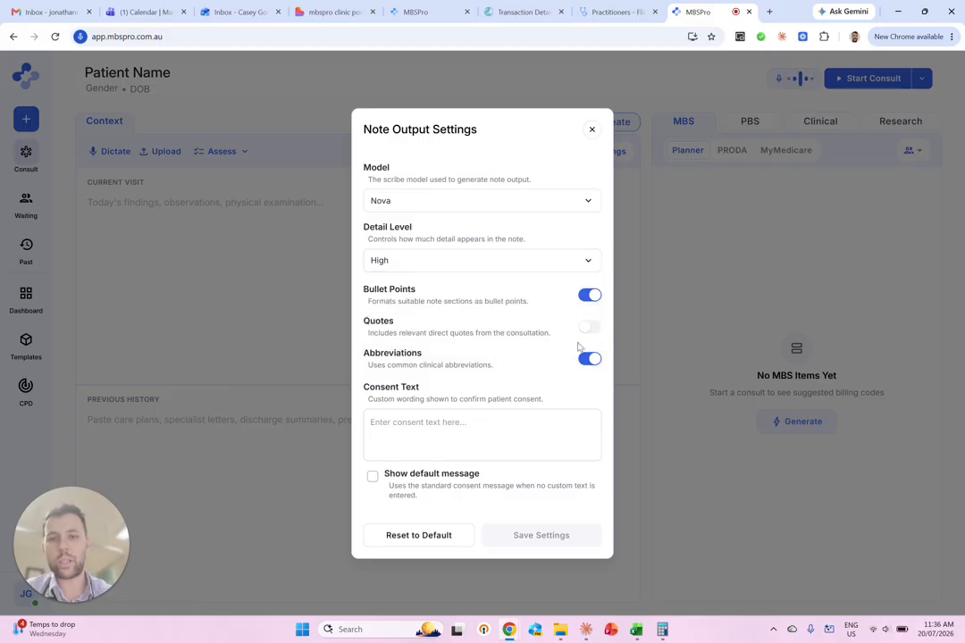
- Preview the default consent message, turn it off, draft "consented to ai" as custom consent text, and close the settings without saving
click(483, 434)
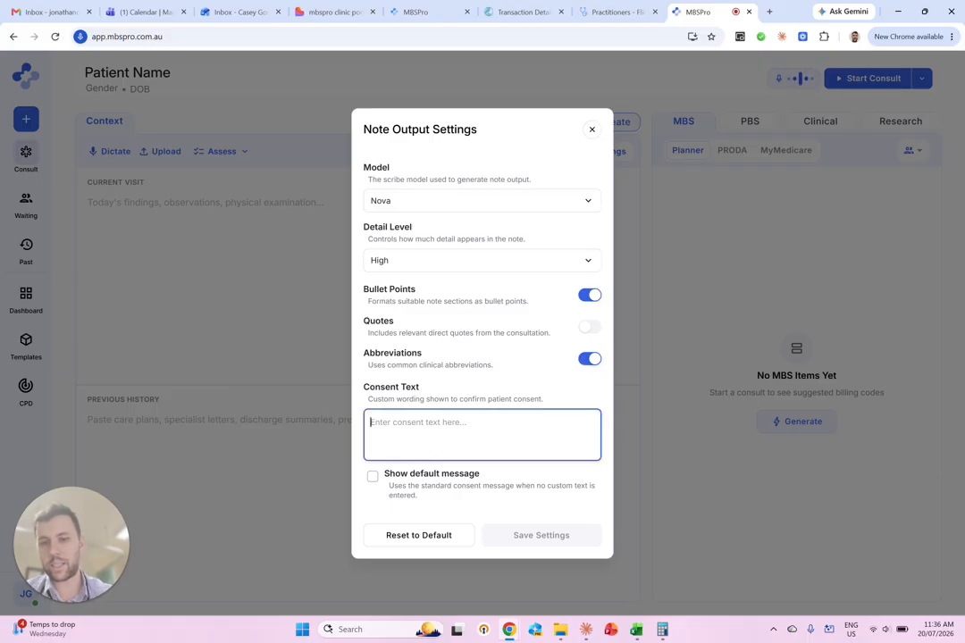
click(373, 476)
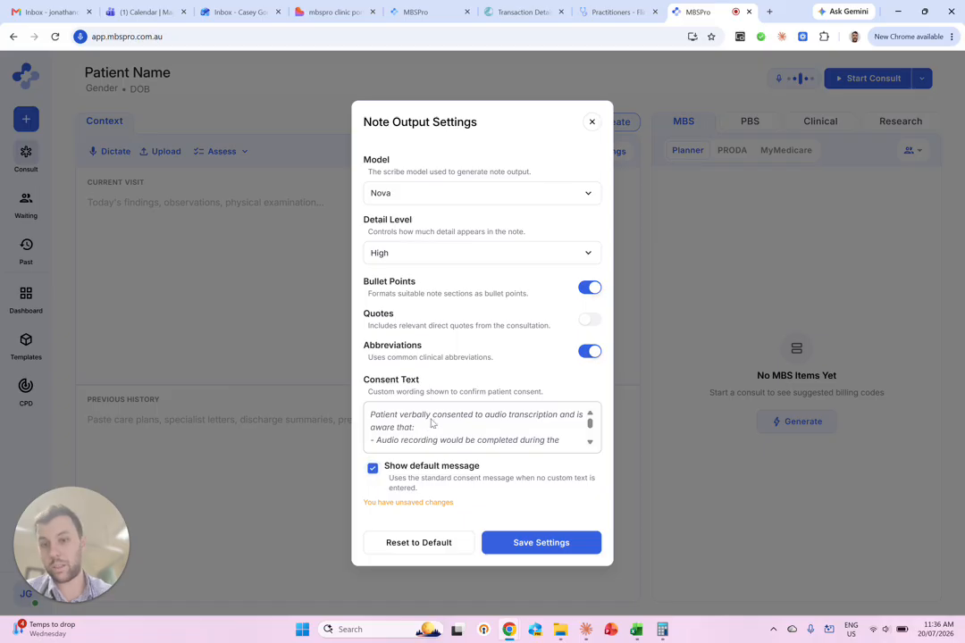
click(373, 469)
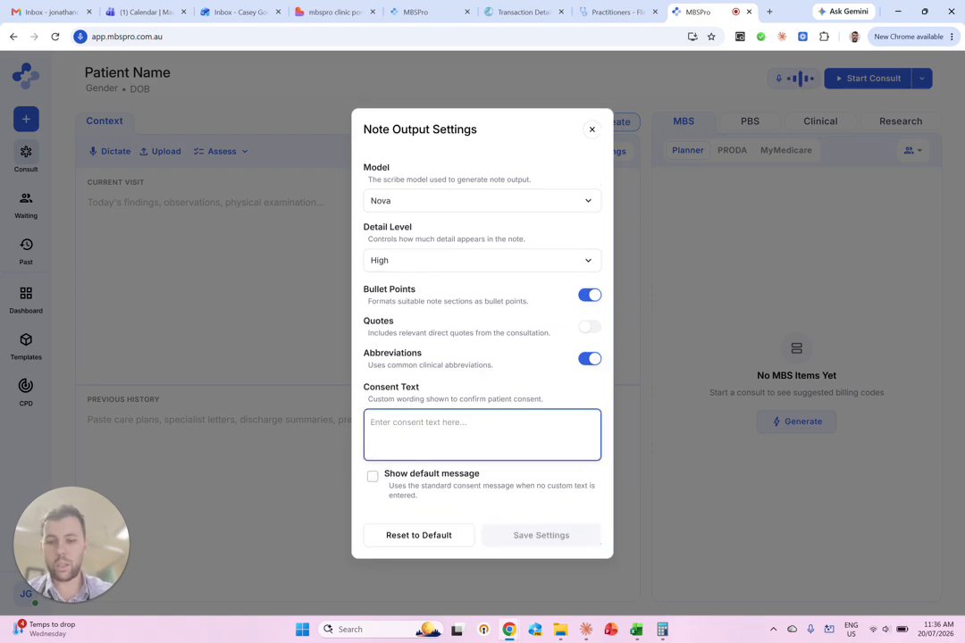
text(consented to ai)
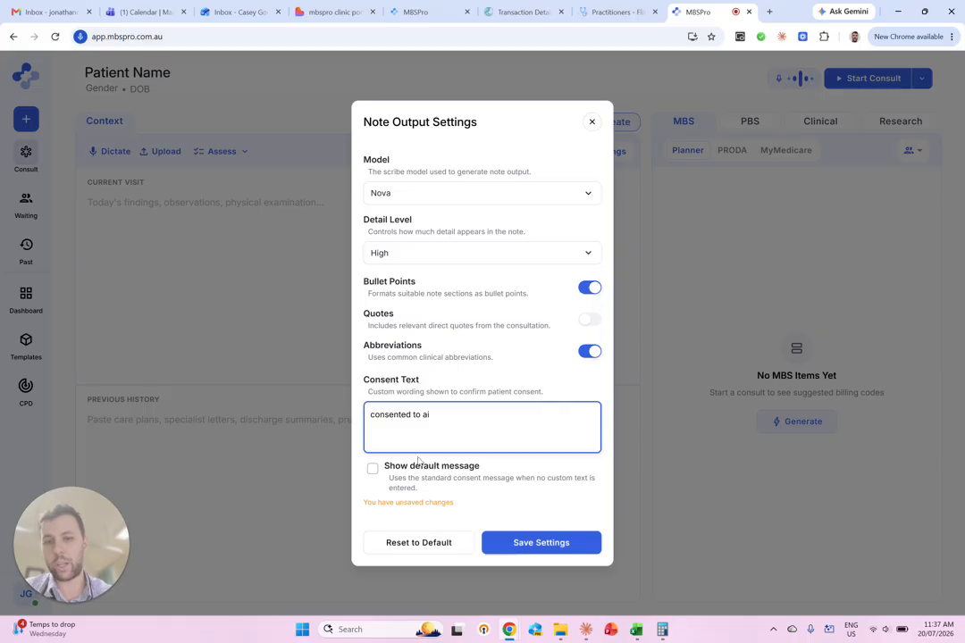
click(590, 124)
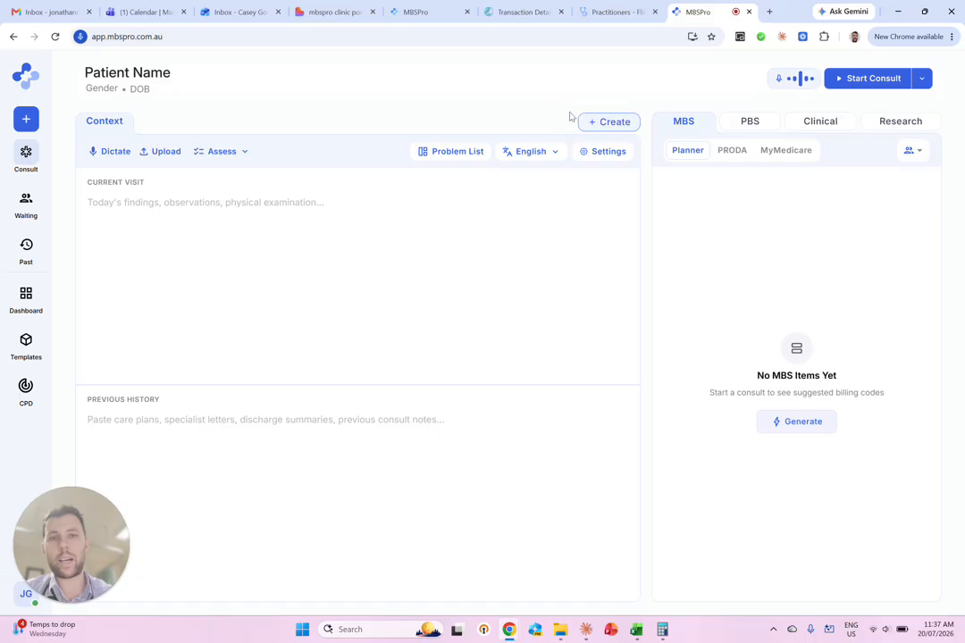
- Start creating a referral and review the selectable specialties and the descriptions of the referral structures
click(596, 122)
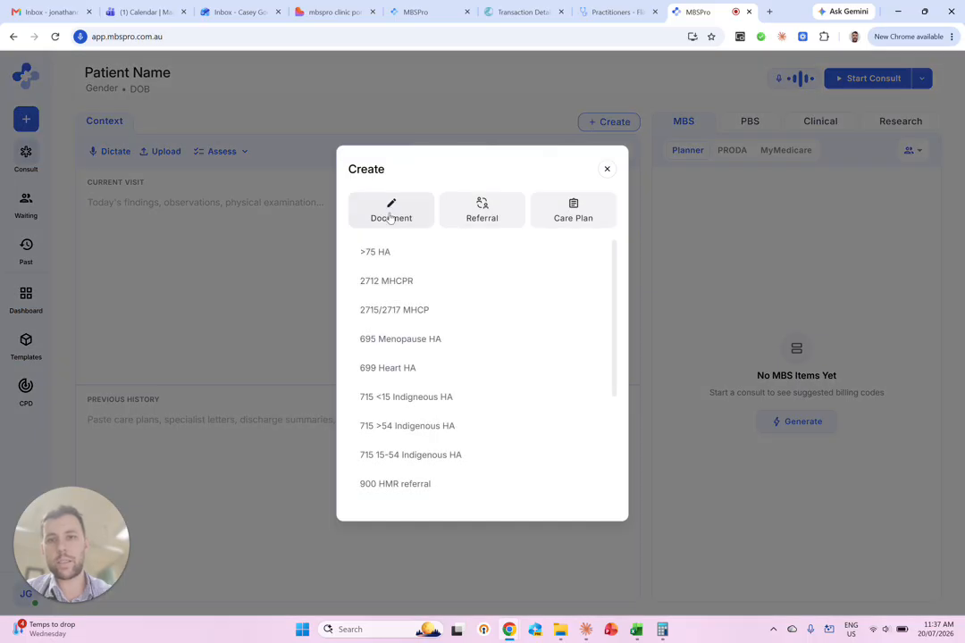
click(486, 214)
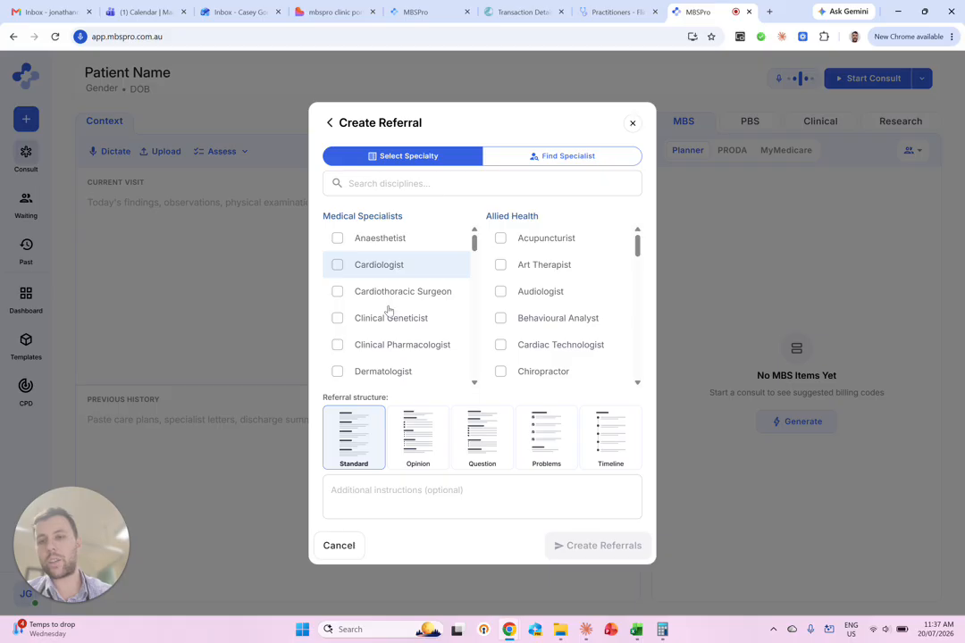
mouse_move(357, 428)
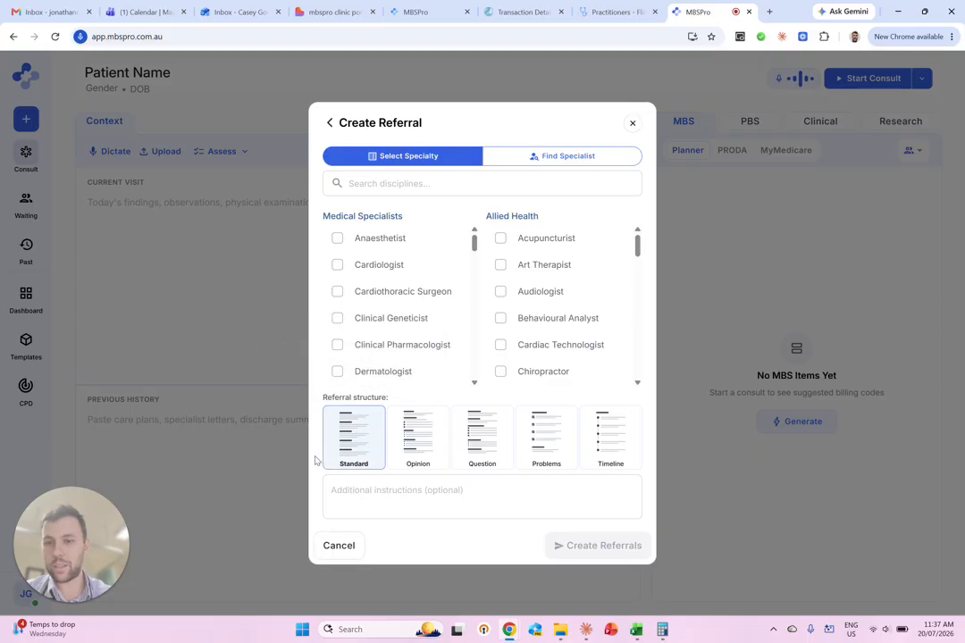
mouse_move(474, 456)
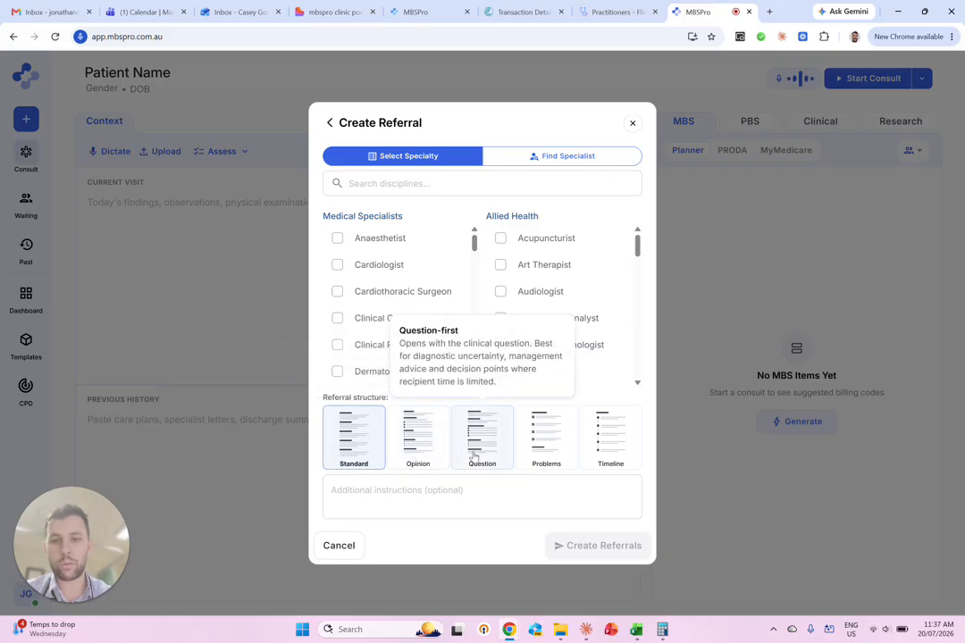
mouse_move(613, 445)
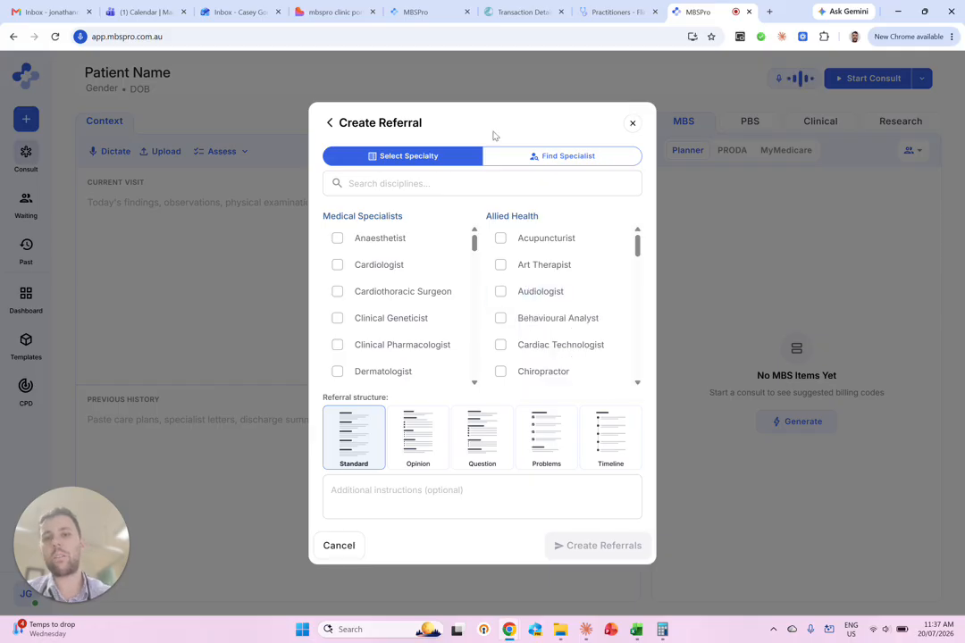
- Search for a specialist to refer to, using "cardiologist" as the specialty and 4000 as the postcode
click(531, 159)
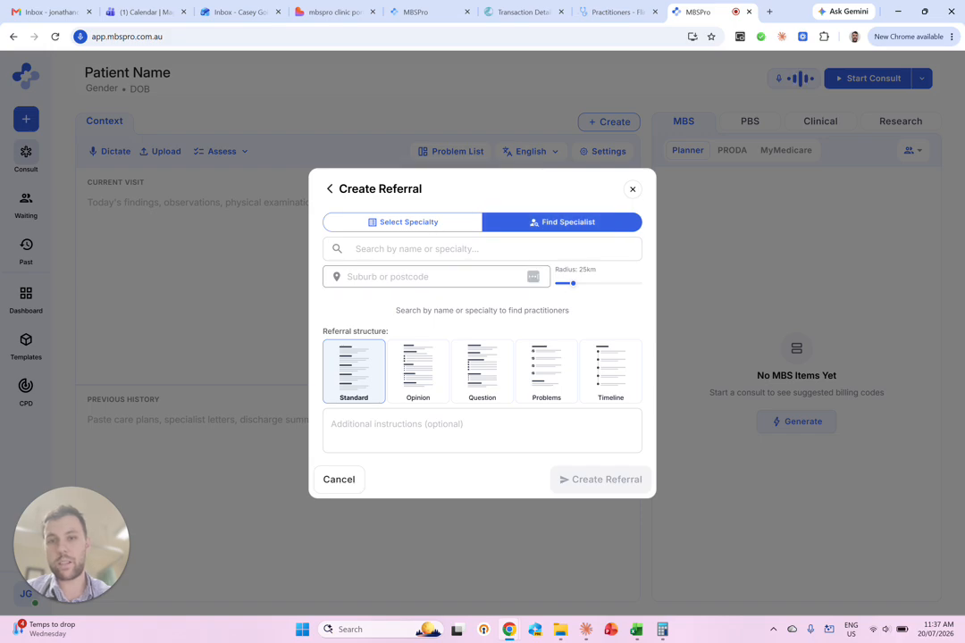
click(385, 254)
text(cardiologist)
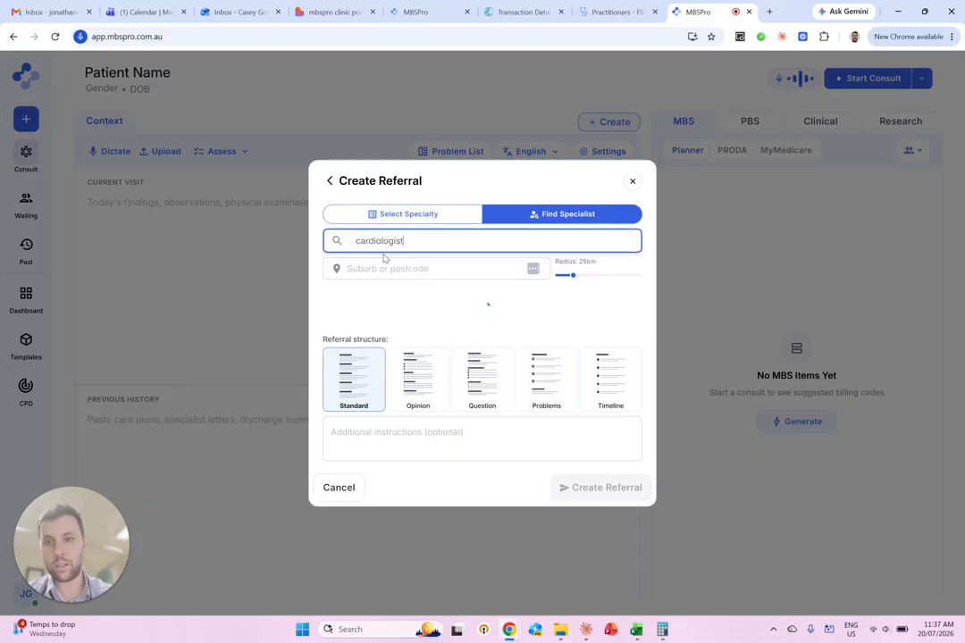
double_click(377, 278)
click(384, 211)
text(4000)
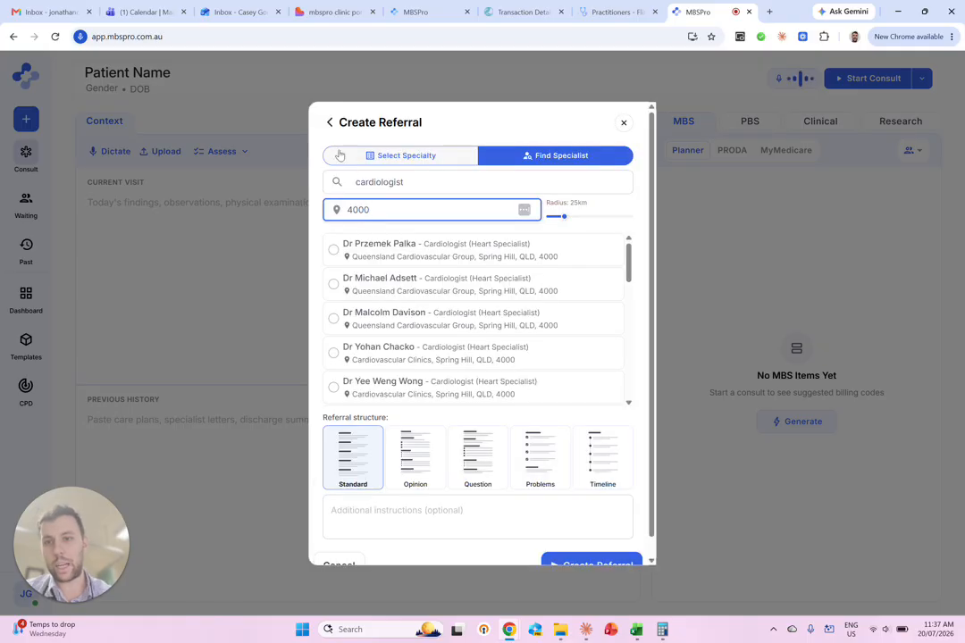
- Leave the referral, view the care plan creation options and close the dialog without creating a plan
click(330, 123)
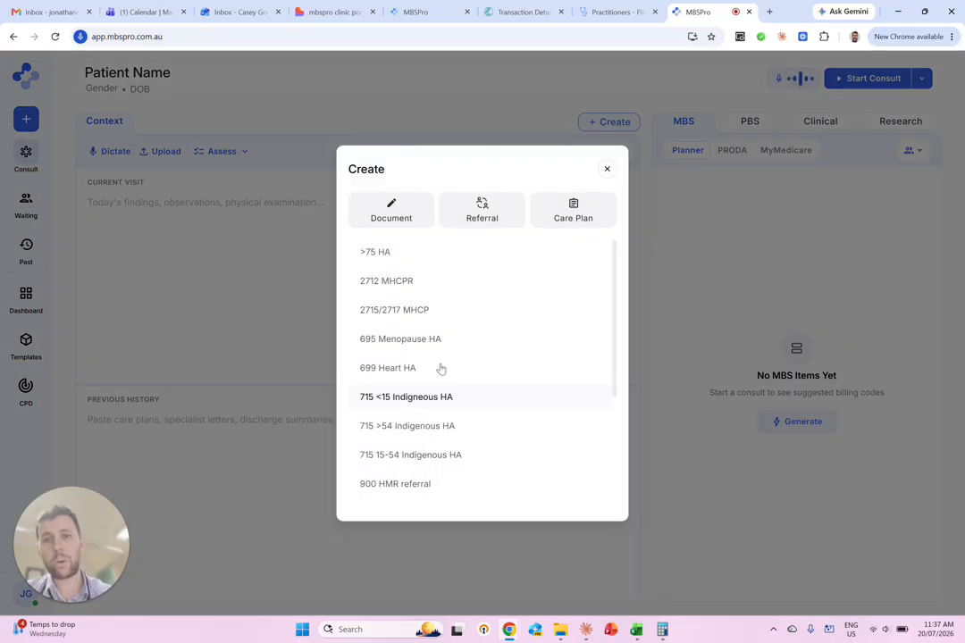
click(573, 209)
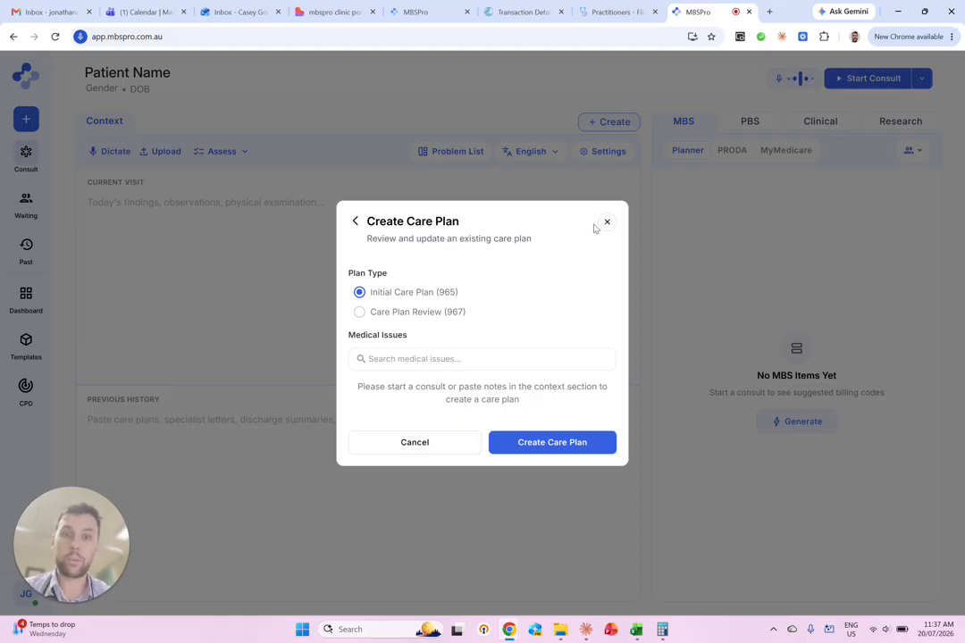
click(605, 223)
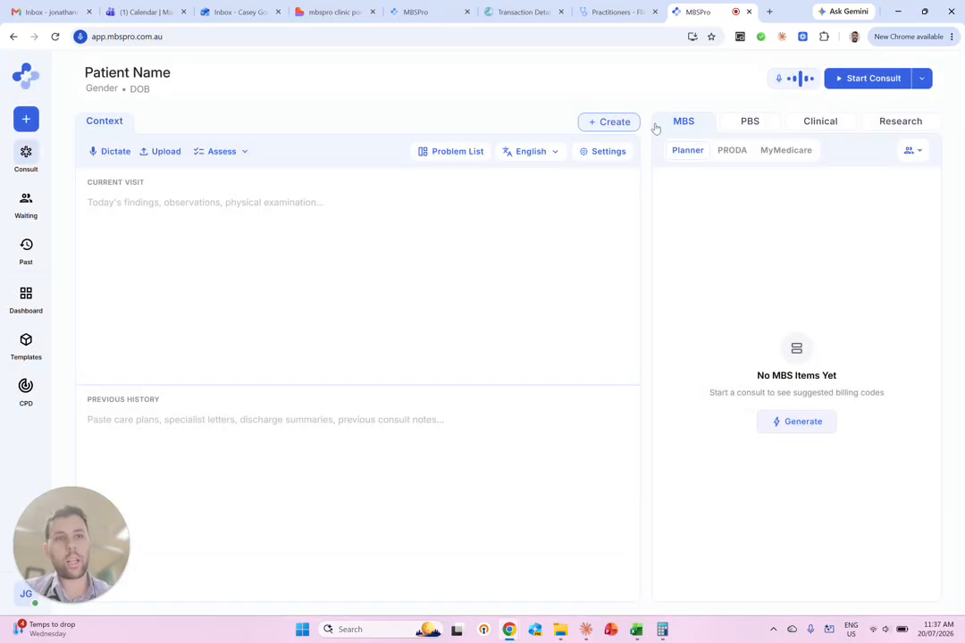
- Enter "type 2 diabetes ,antenal carre, pregnacy" as the current visit notes and generate the suggested MBS items
click(88, 202)
text(type 2 diab)
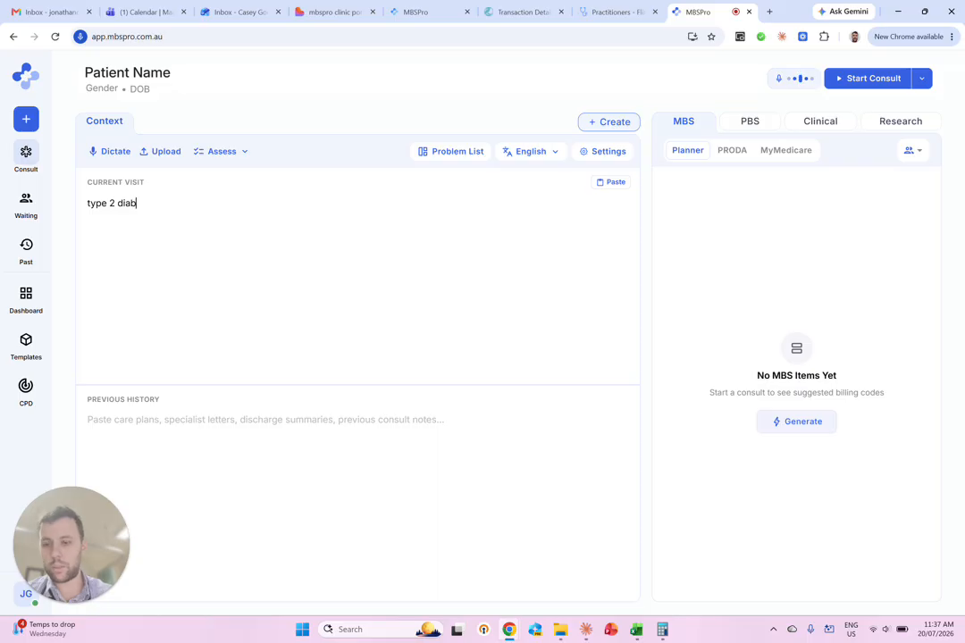
text(etes ,a)
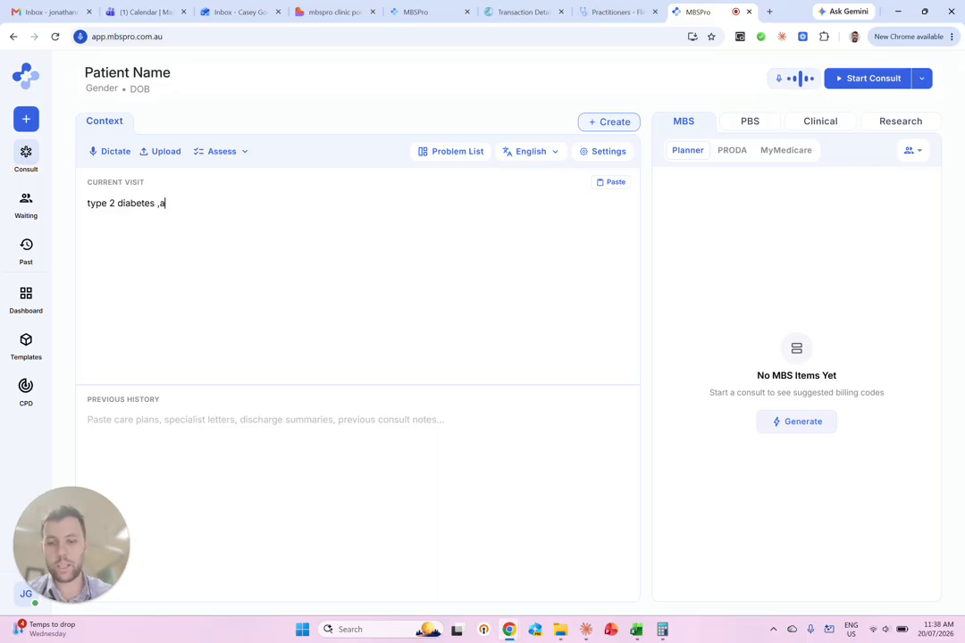
text(ntenal carre, pregnacy)
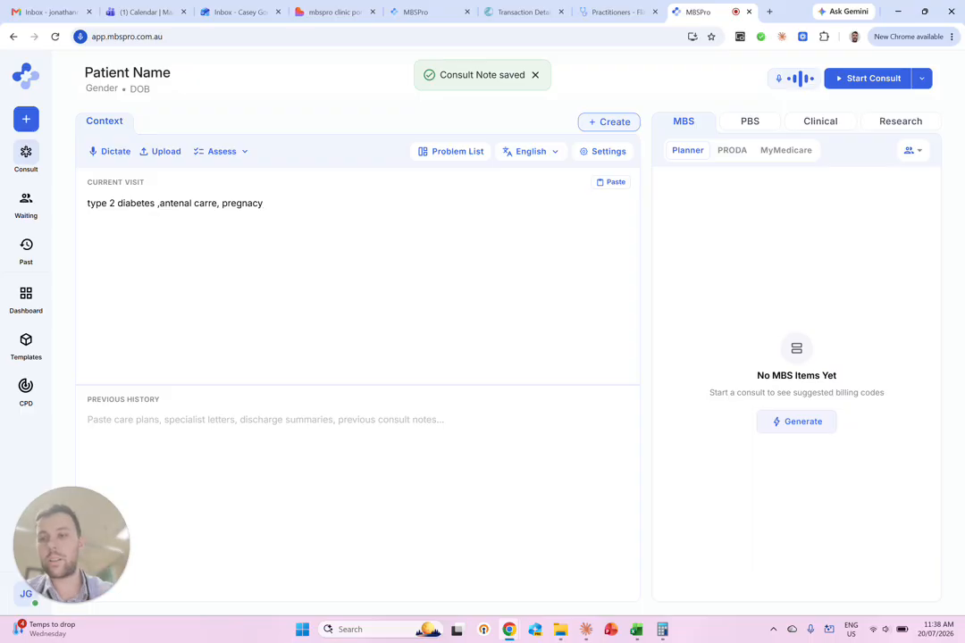
click(797, 422)
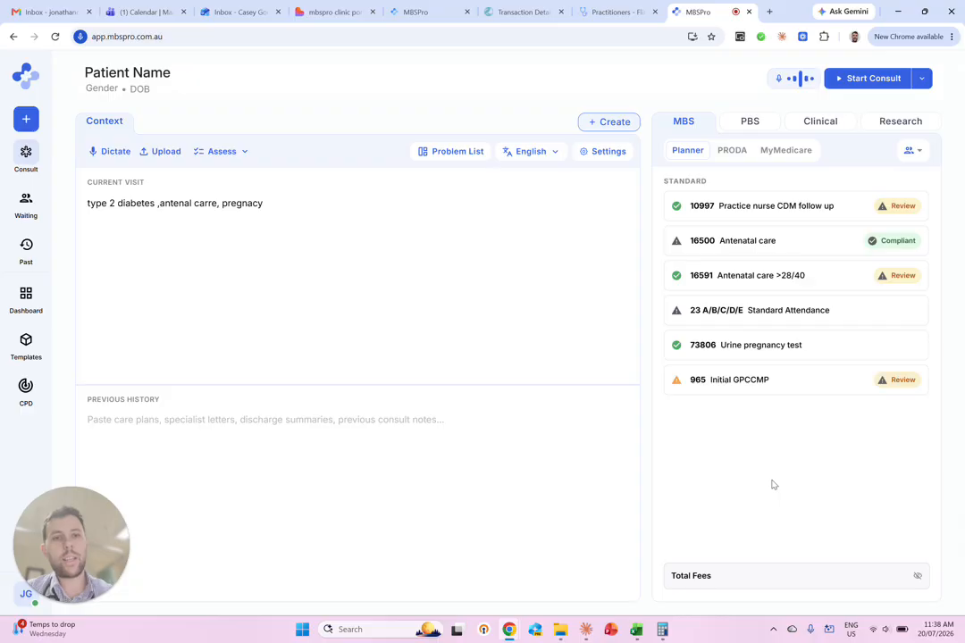
- Review the descriptions, co-billing notes and compliance criteria of suggested MBS items, including 16500 Antenatal care and 10997 Practice nurse CDM follow up
click(875, 383)
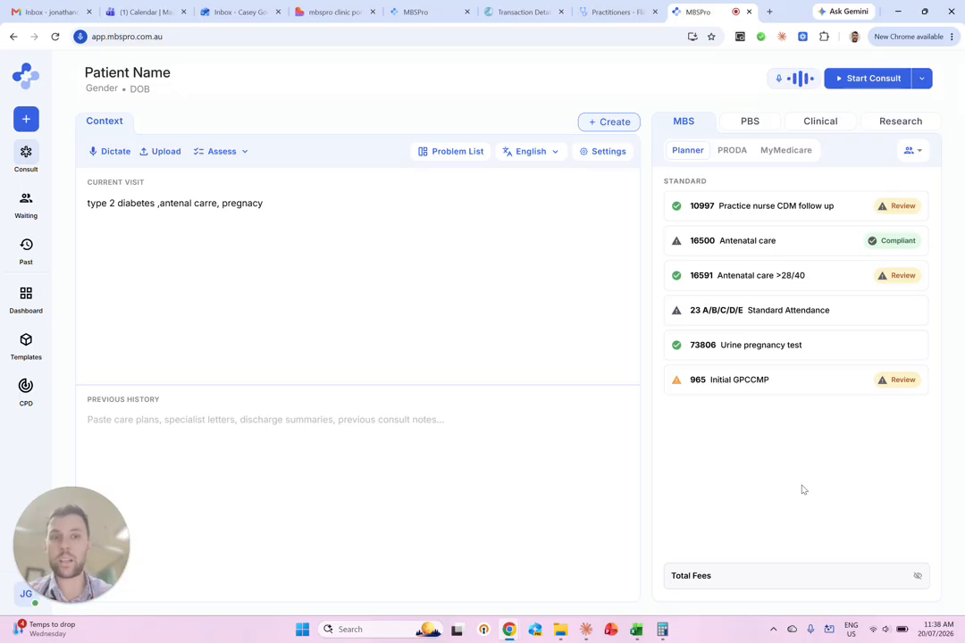
mouse_move(765, 251)
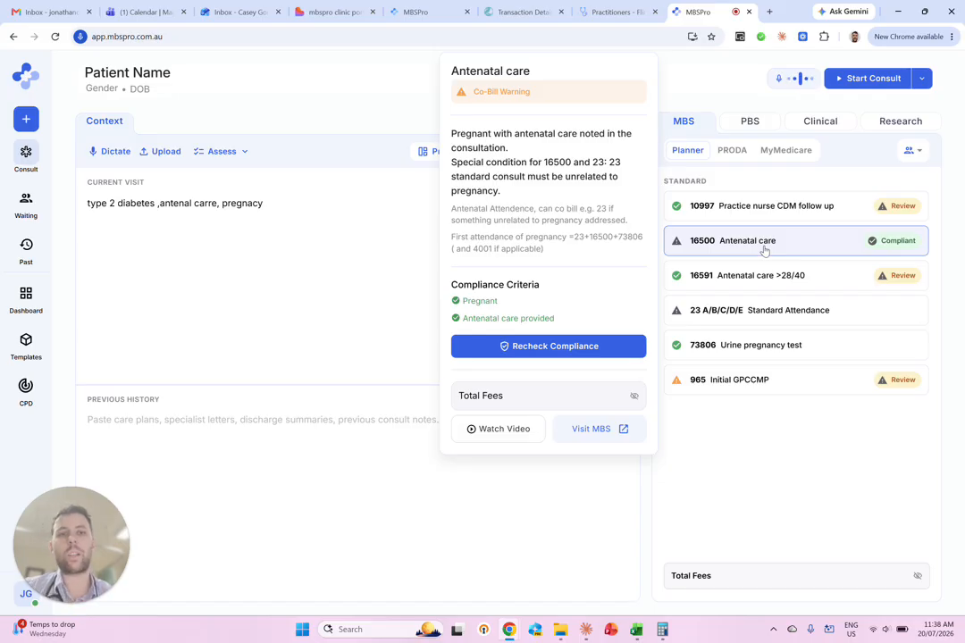
mouse_move(777, 215)
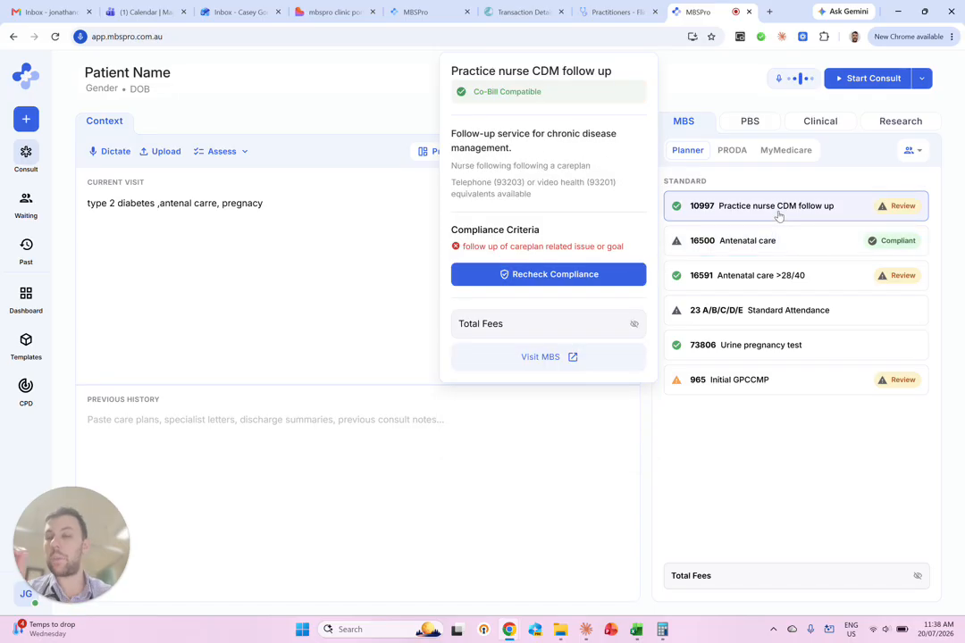
mouse_move(761, 380)
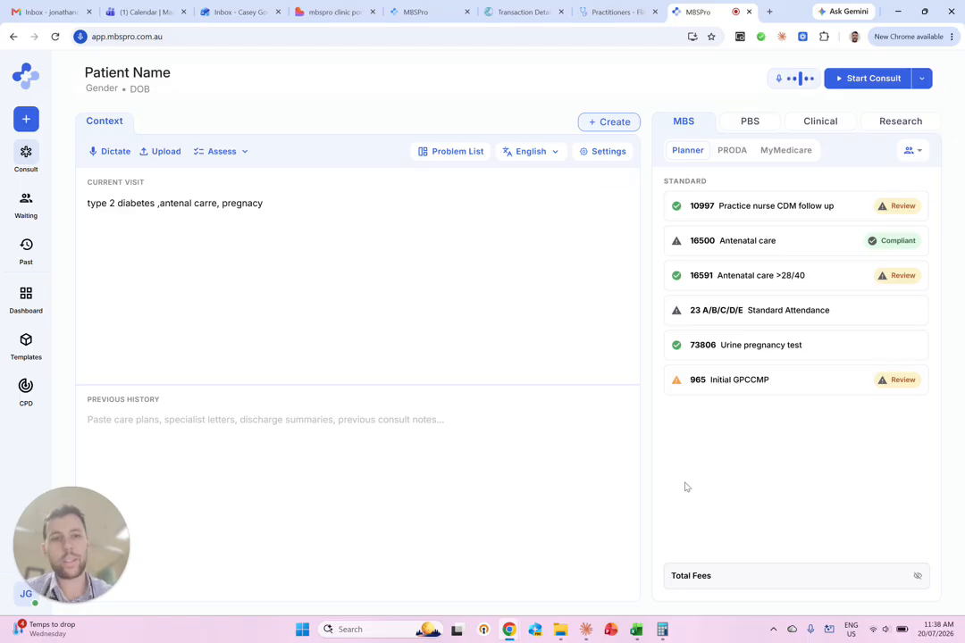
- View the PRODA plan eligibility check form and the MyMedicare registration enquiry form
click(732, 151)
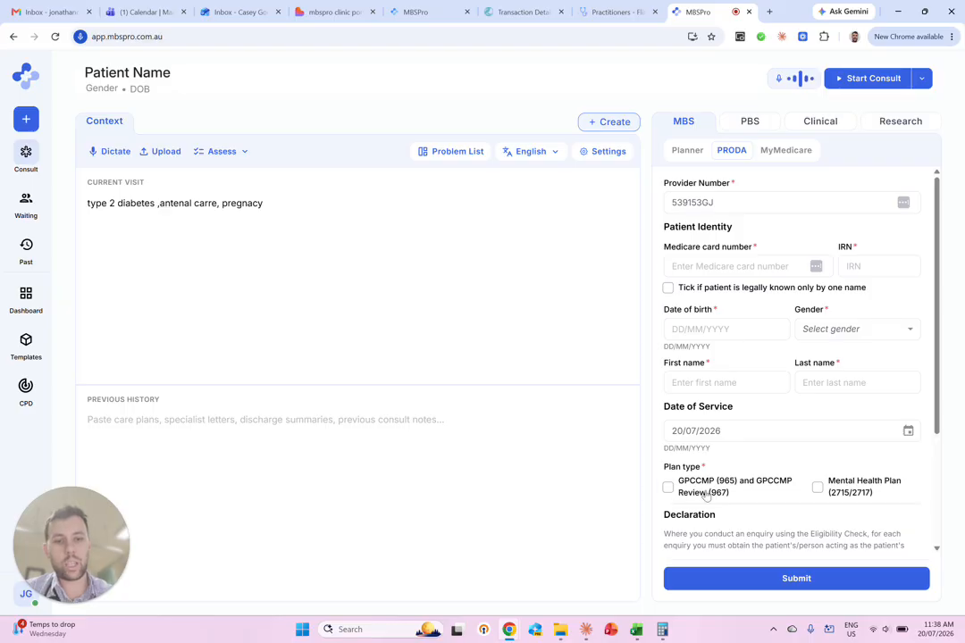
click(772, 151)
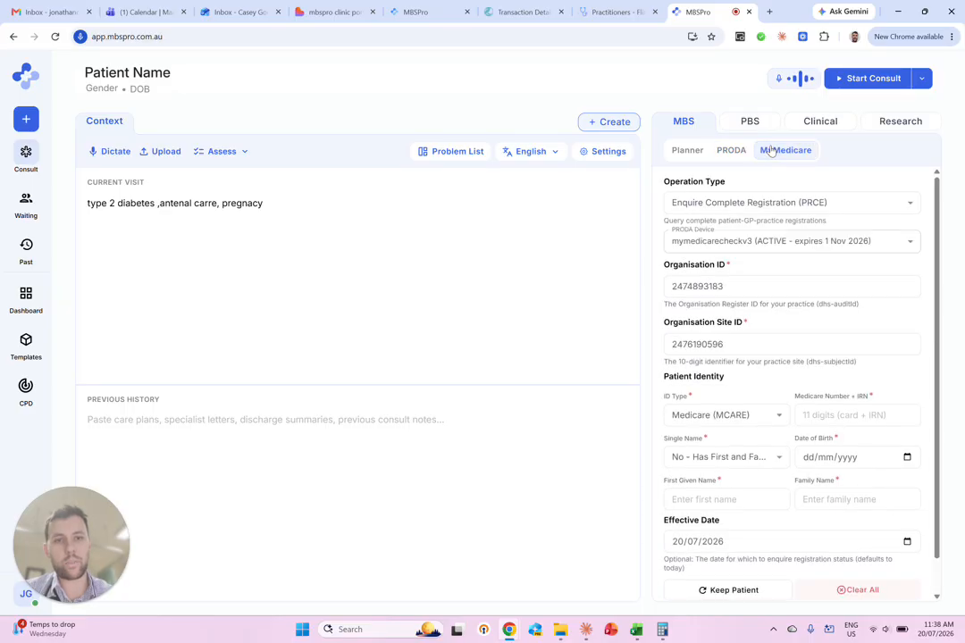
scroll(711, 405, down, 1)
scroll(710, 406, up, 1)
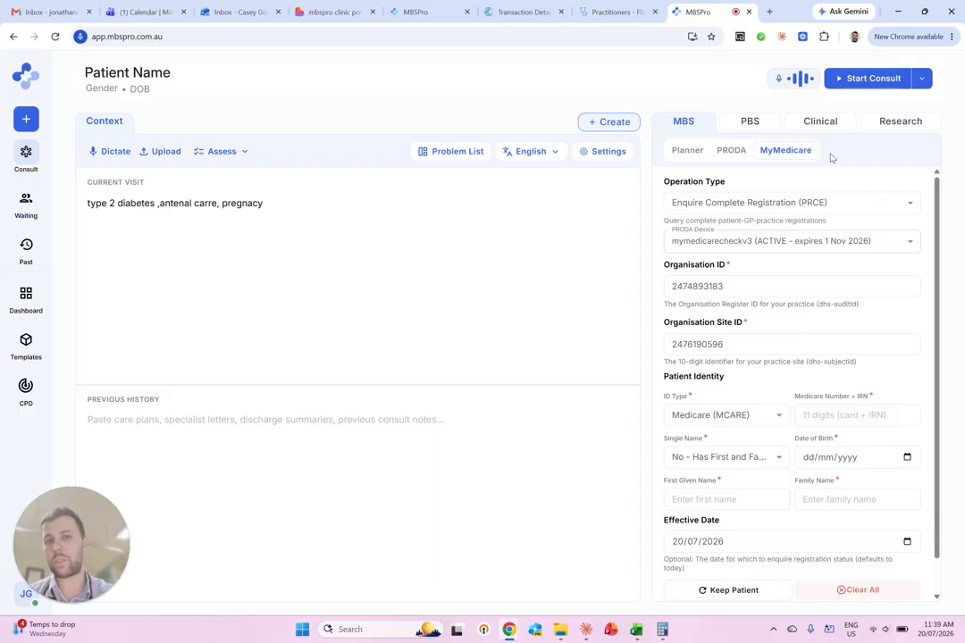
- View the PBS authority request form, review the care plan's Smart Goals and collapse that section
click(765, 121)
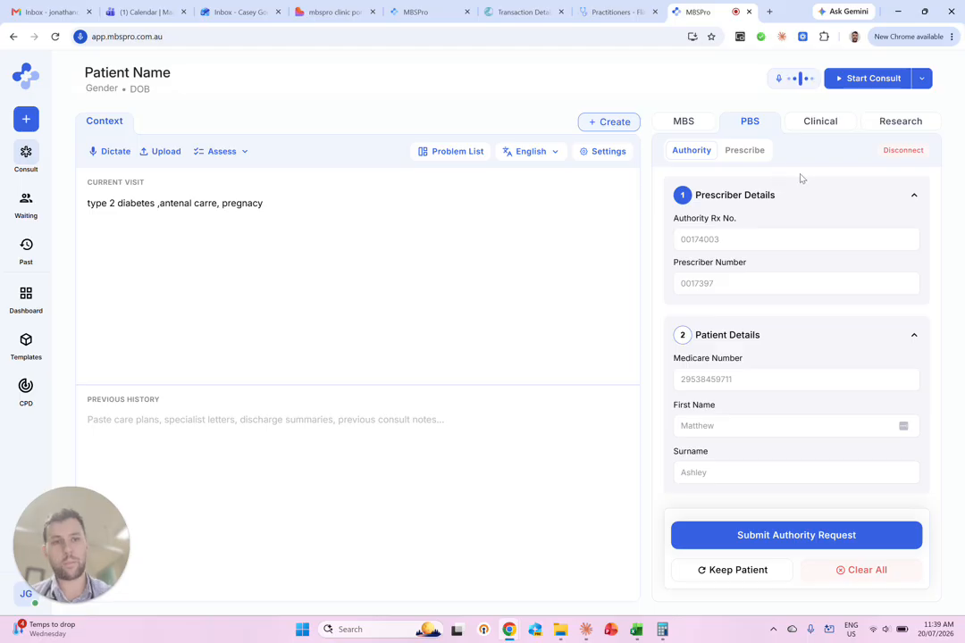
click(819, 124)
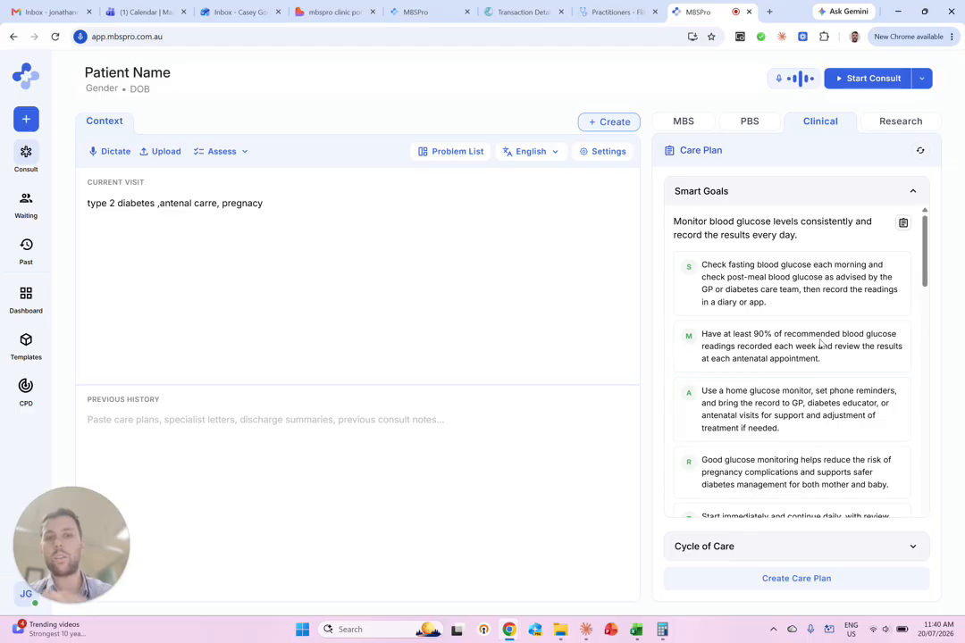
click(908, 197)
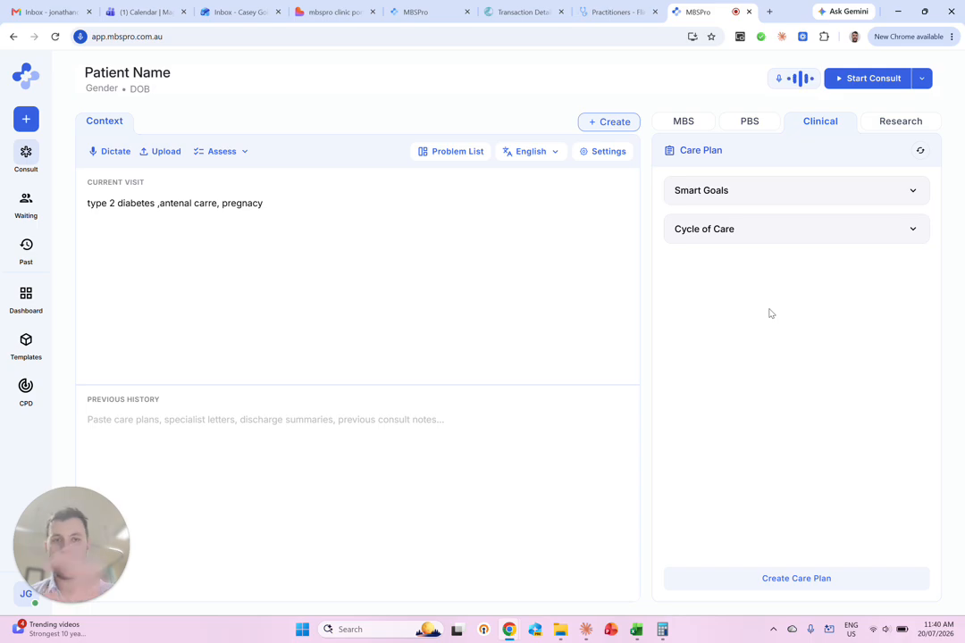
- Ask the suggested clinical research question about current Australian guidelines for managing type 2 diabetes in pregnancy and return to the answer's beginning
click(884, 125)
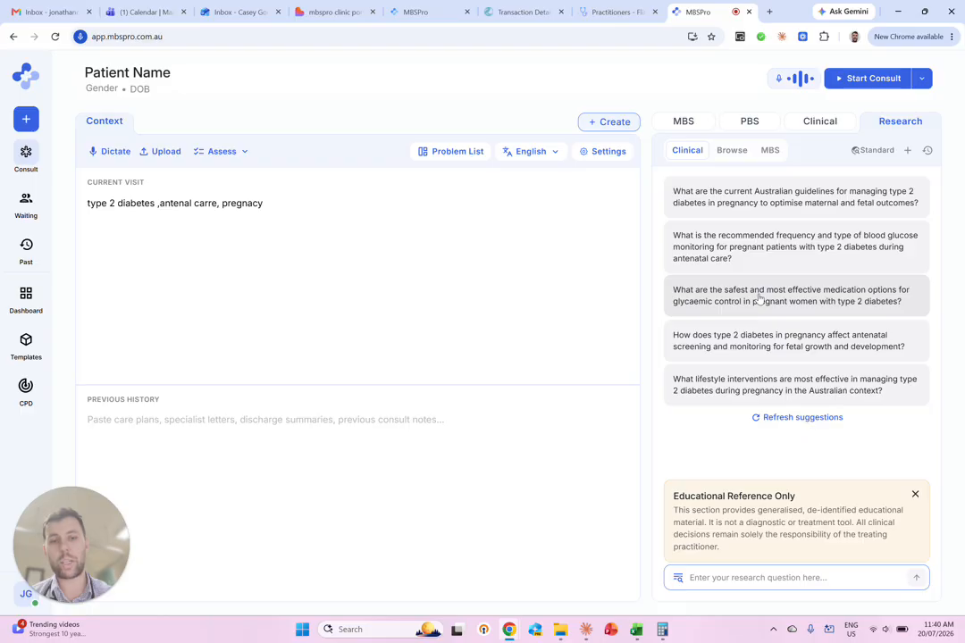
click(733, 196)
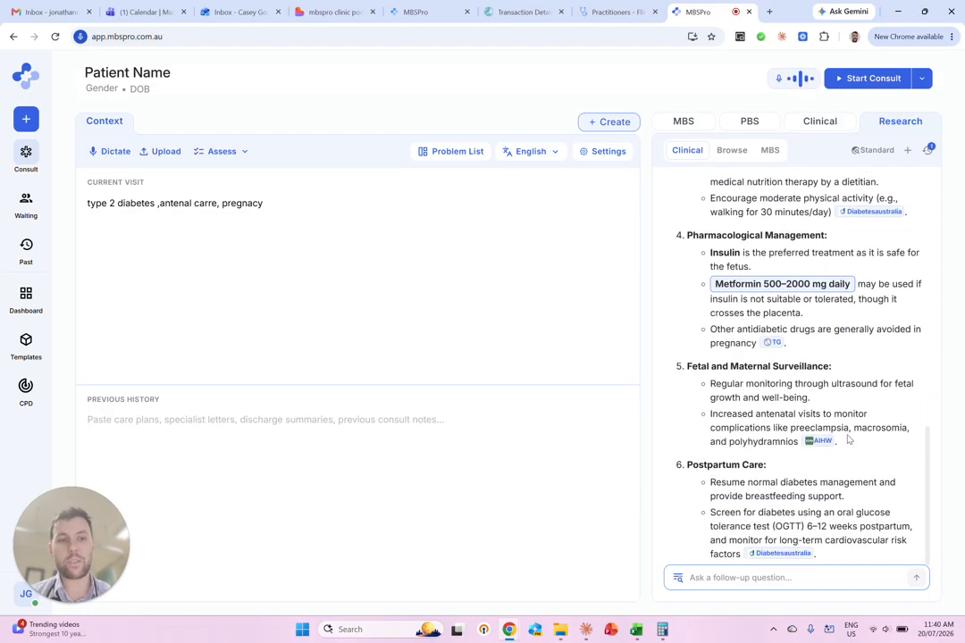
scroll(849, 440, up, 15)
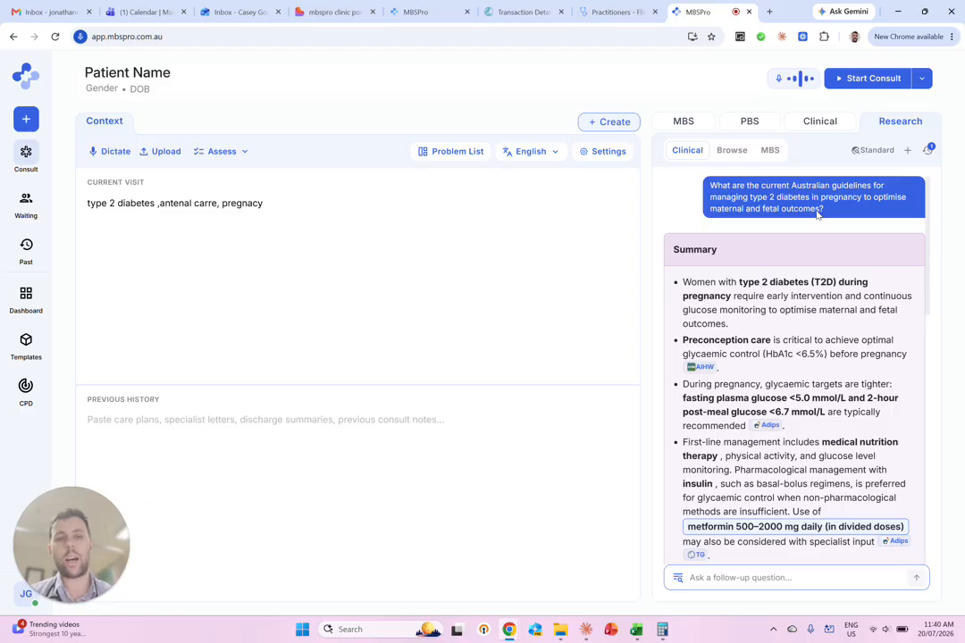
- View the research answer depth options without changing them, and read through the summary and guidelines in the diabetes answer
click(874, 150)
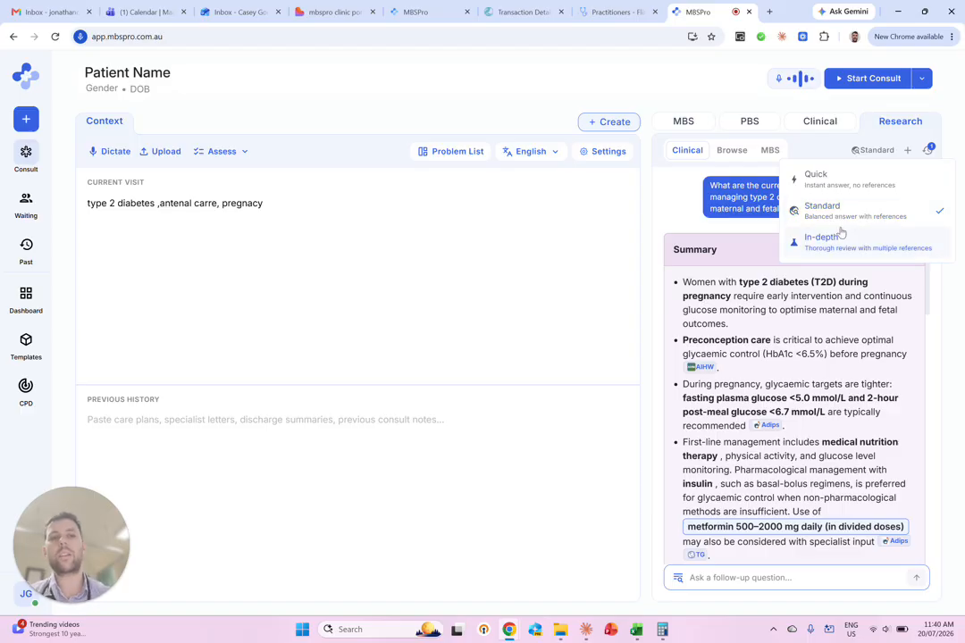
click(776, 337)
scroll(776, 337, down, 1)
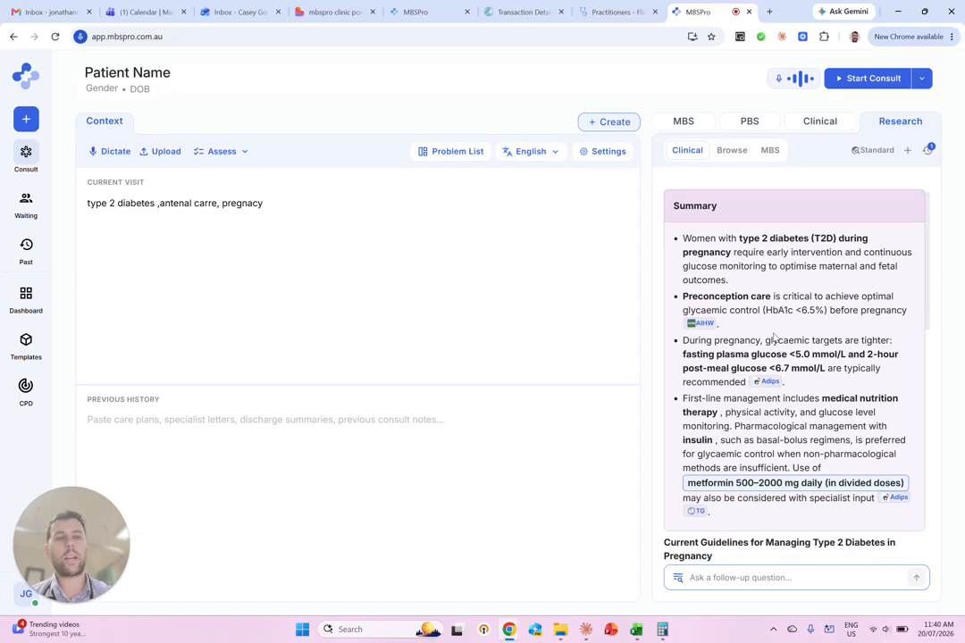
scroll(776, 337, down, 3)
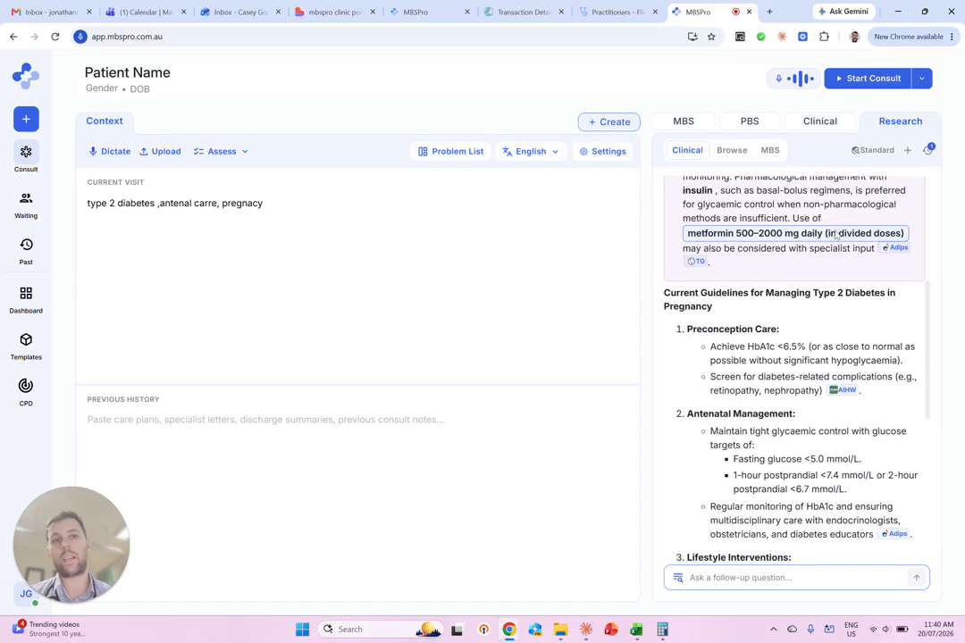
click(926, 152)
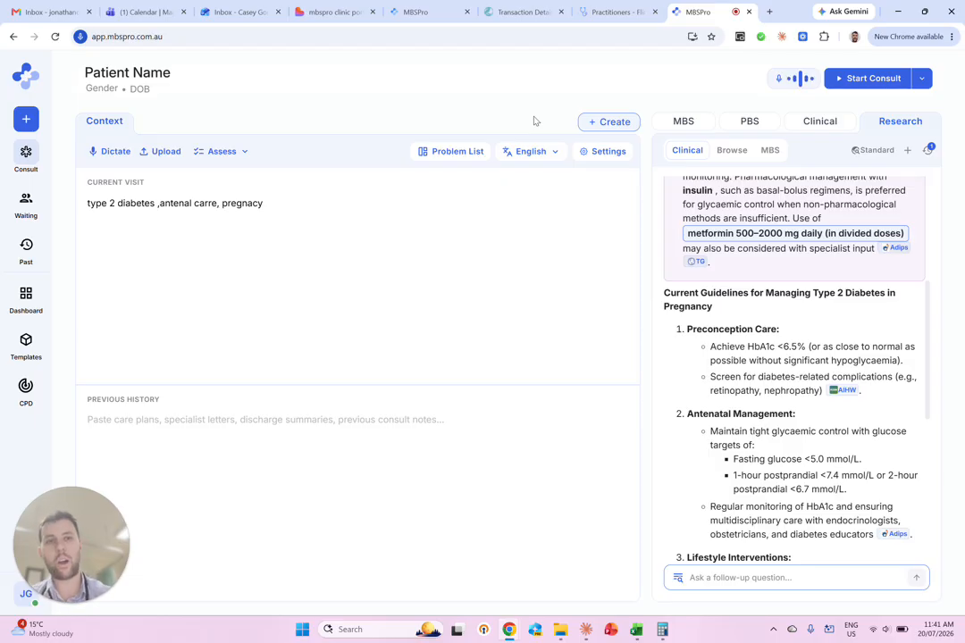
- Search the browsable research resources for "menopause"
click(732, 153)
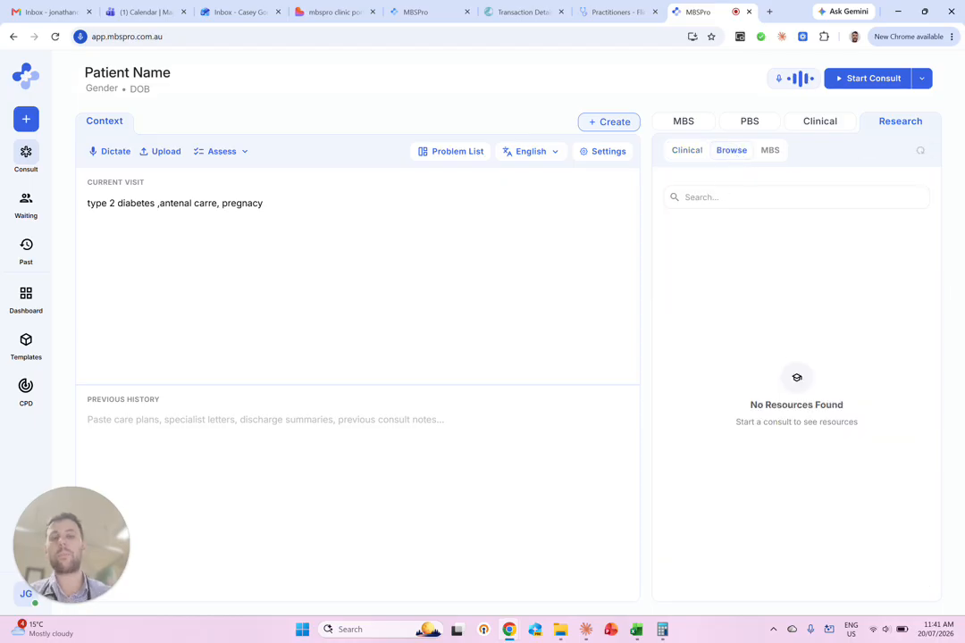
click(715, 196)
text(menopause)
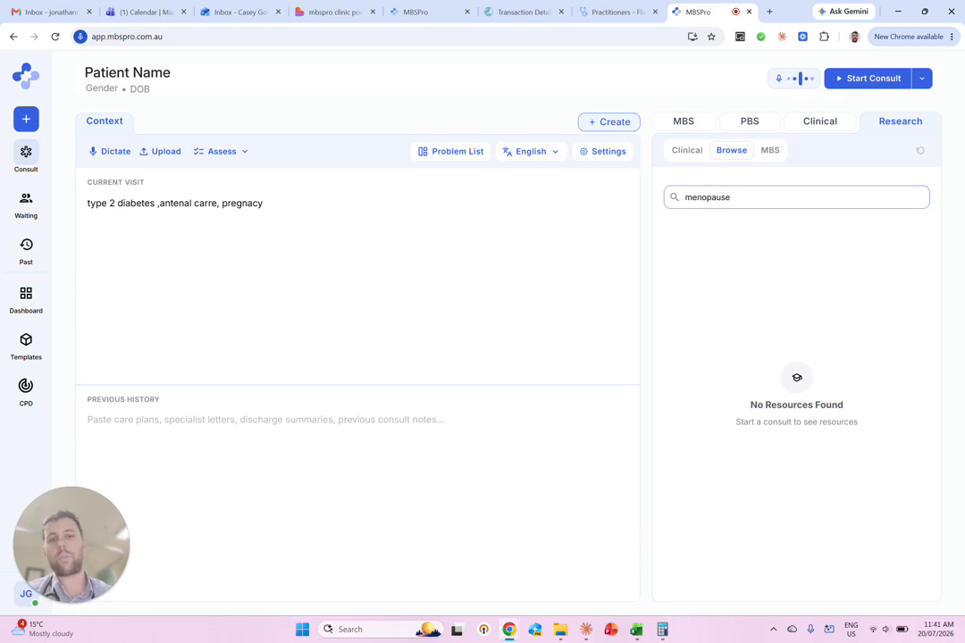
key(Return)
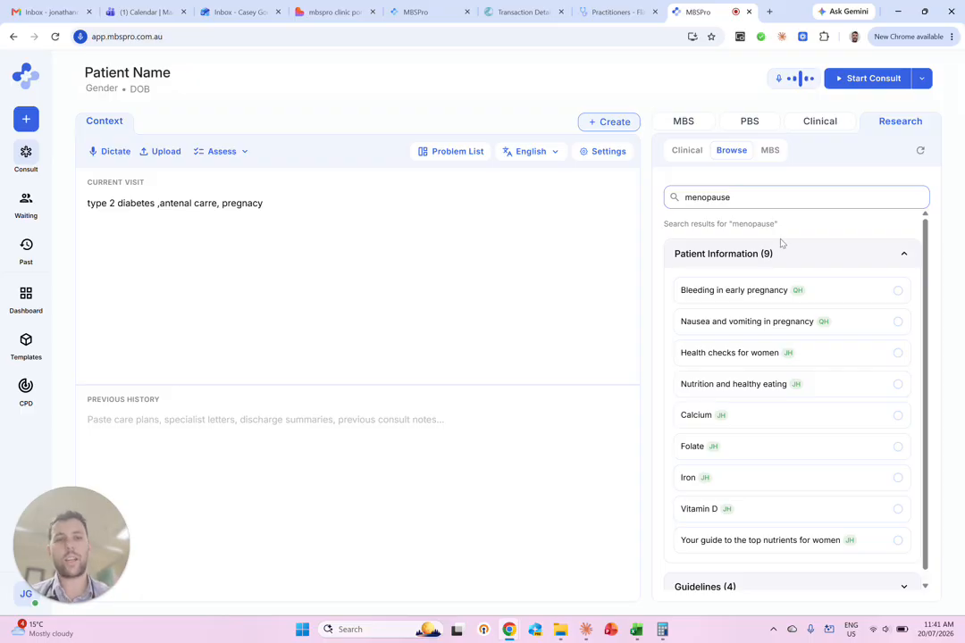
- Select the "Bleeding in early pregnancy" patient information resource and view the option to email it to the patient
click(899, 289)
scroll(797, 536, down, 2)
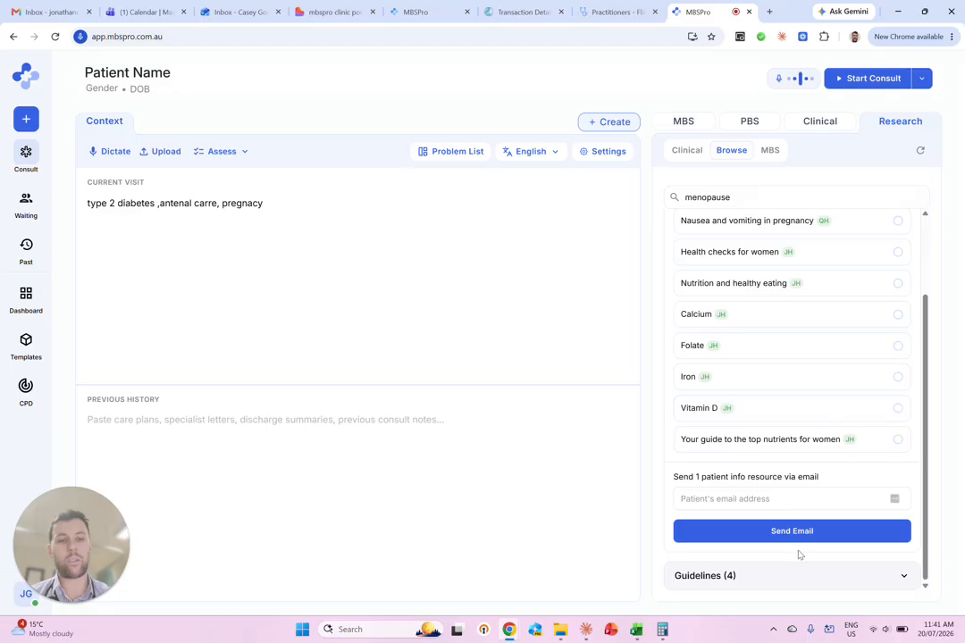
scroll(797, 537, up, 3)
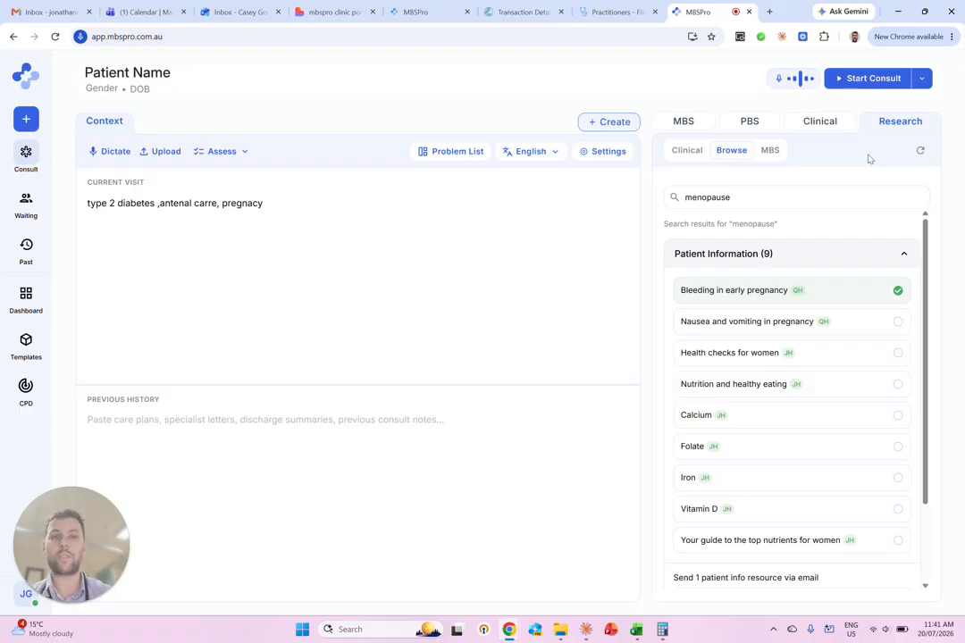
- View the MBS question assistant, revisit the browsable resources and clinical research answer, and return to the MBS assistant
click(770, 150)
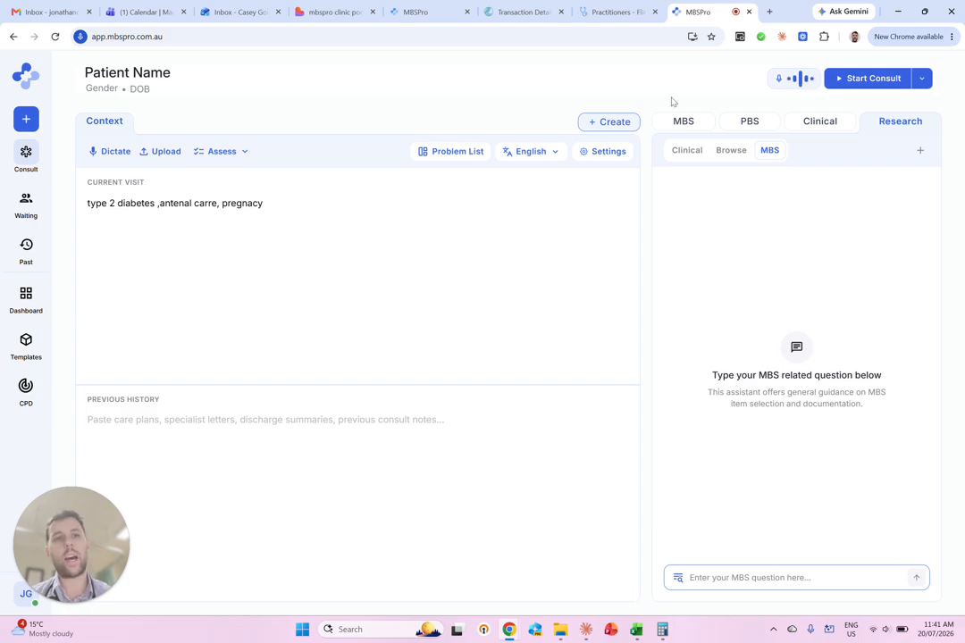
click(730, 152)
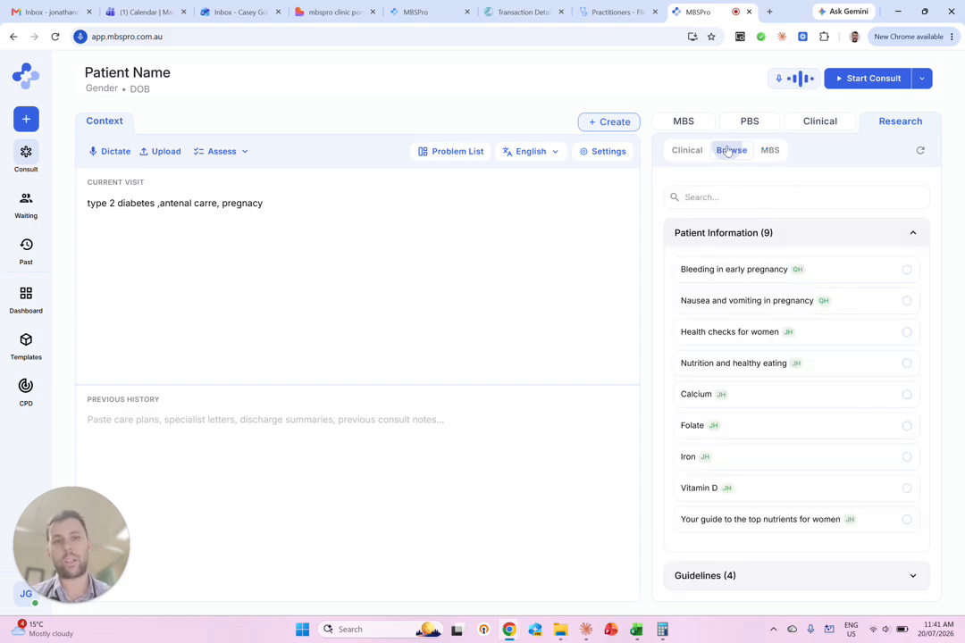
click(689, 155)
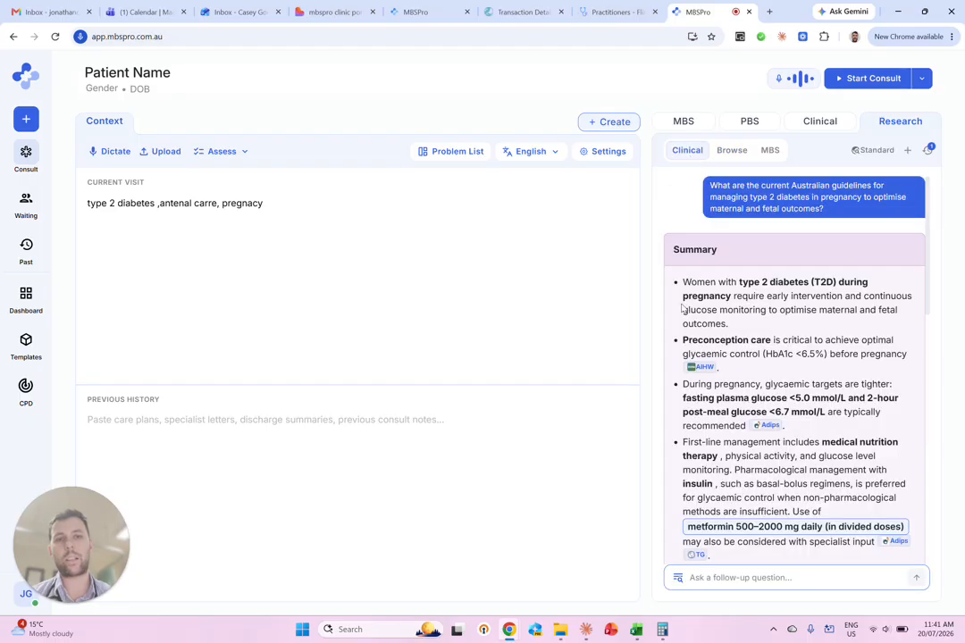
click(770, 152)
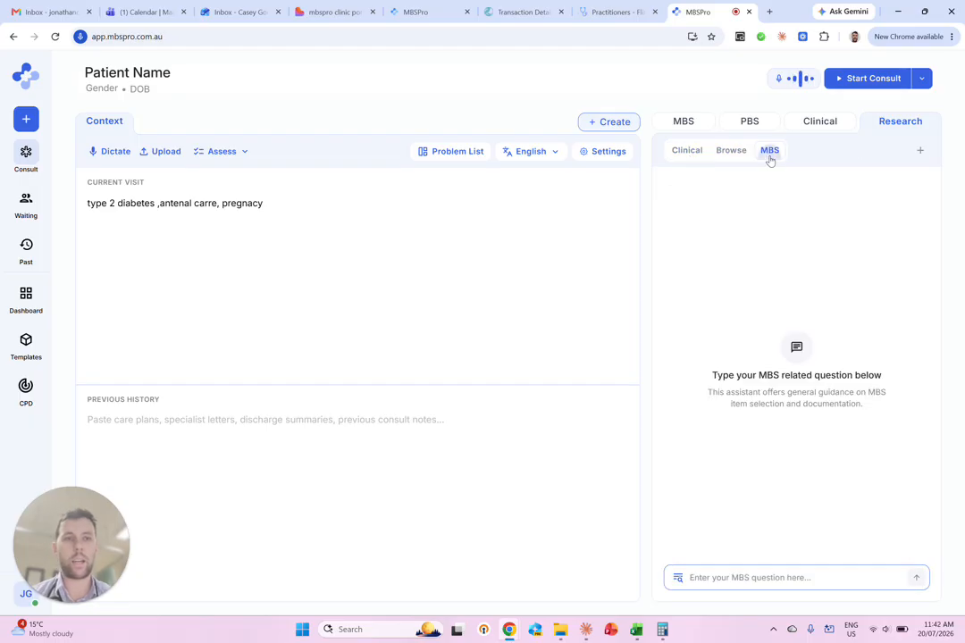